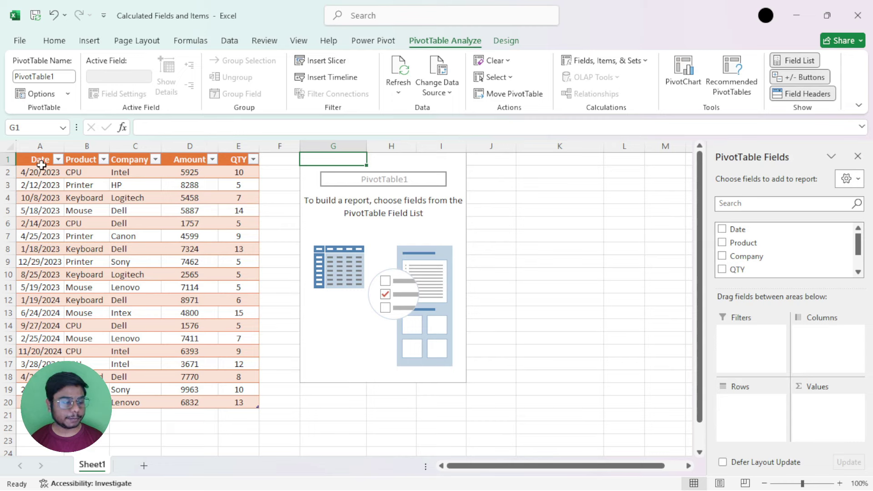
Add Product and then Date as row fields of the empty pivot table beside the source data.
drag(39, 159, 237, 400)
click(442, 286)
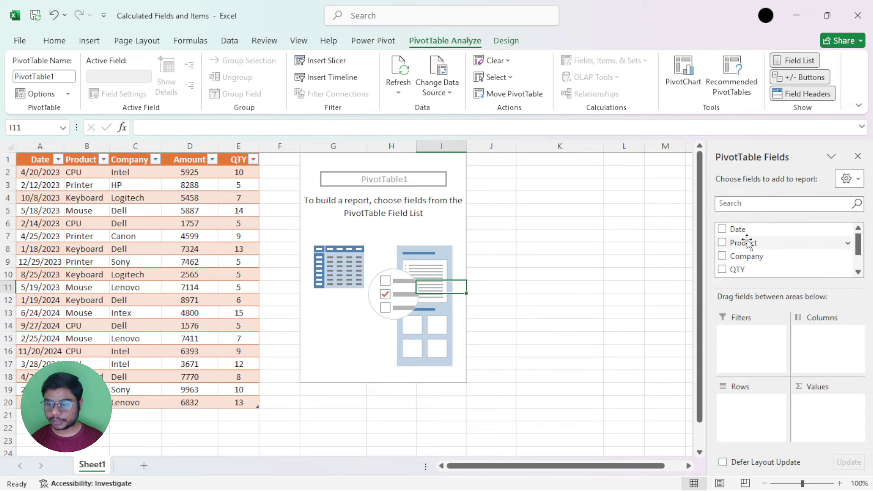
drag(748, 245, 757, 402)
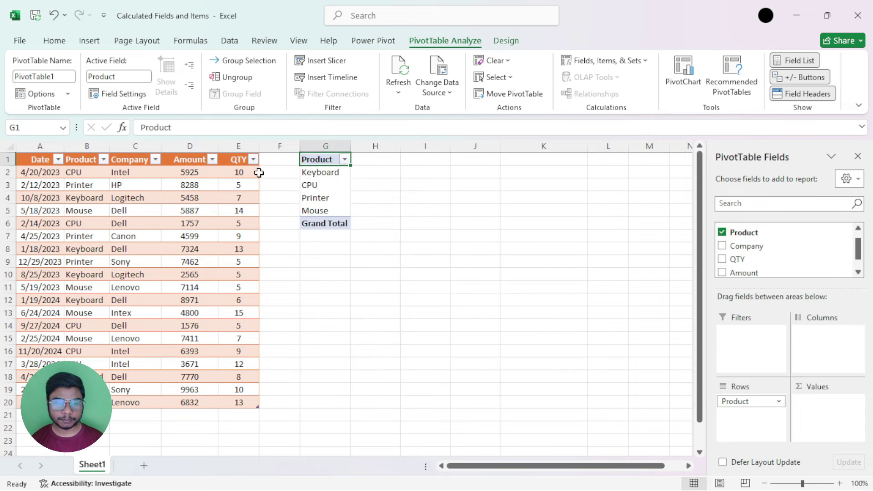
click(327, 166)
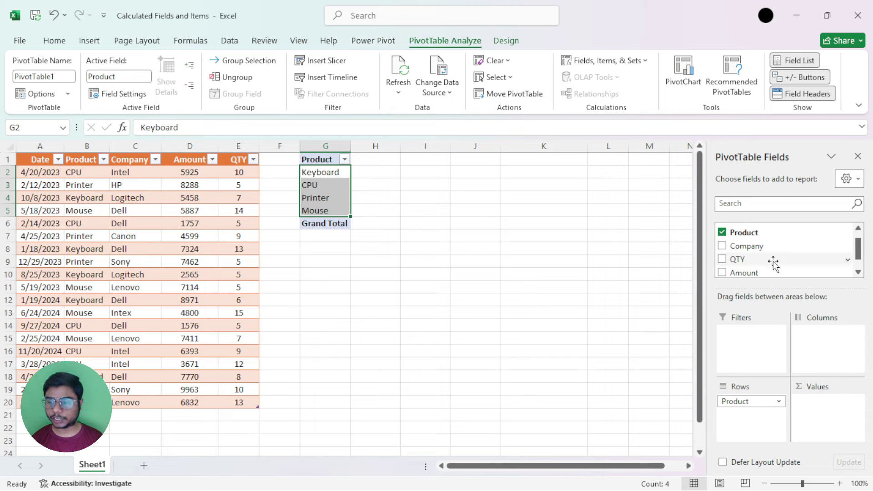
scroll(770, 255, up, 1)
drag(736, 229, 778, 428)
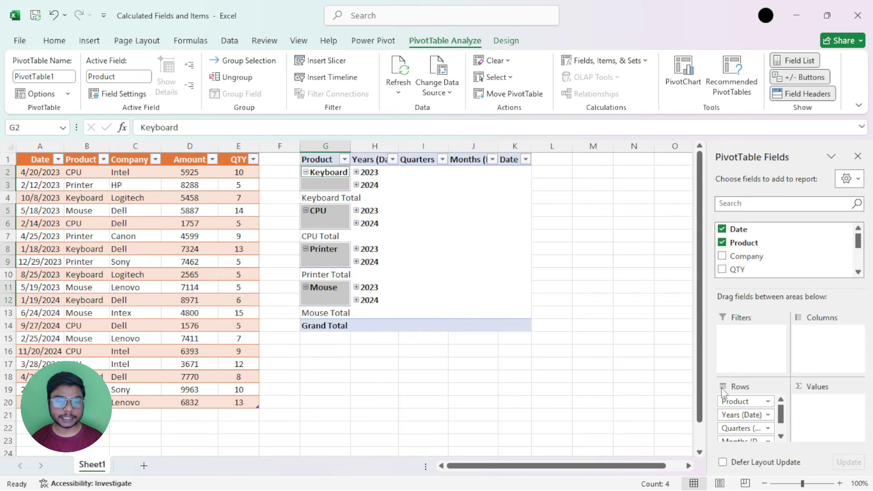
Ungroup the date field in the pivot table so individual dates replace the years, quarters and months.
click(372, 172)
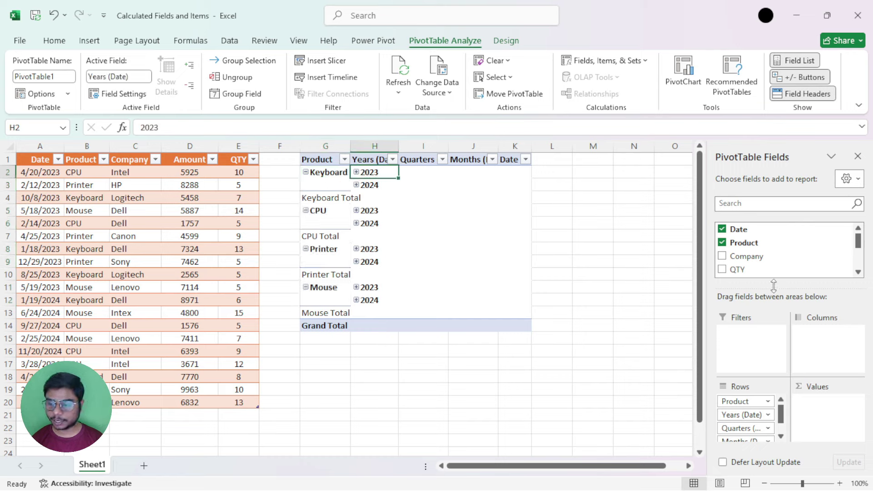
drag(774, 287, 774, 267)
drag(782, 403, 781, 420)
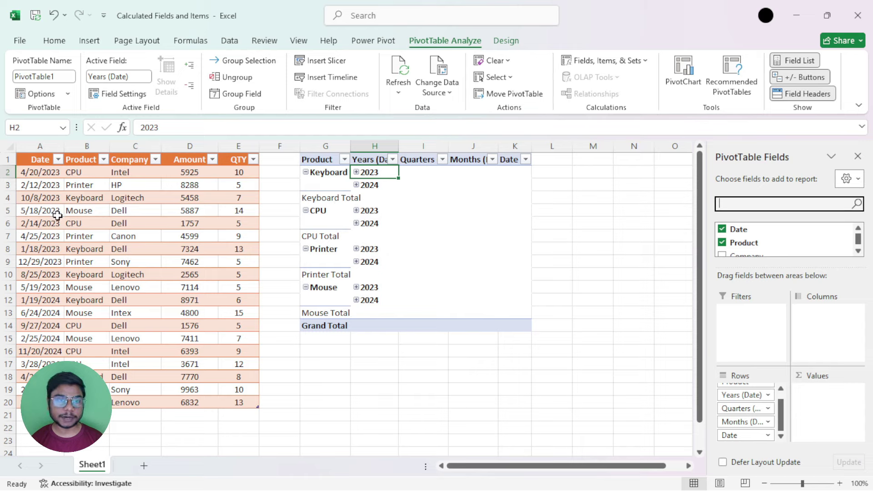
click(384, 174)
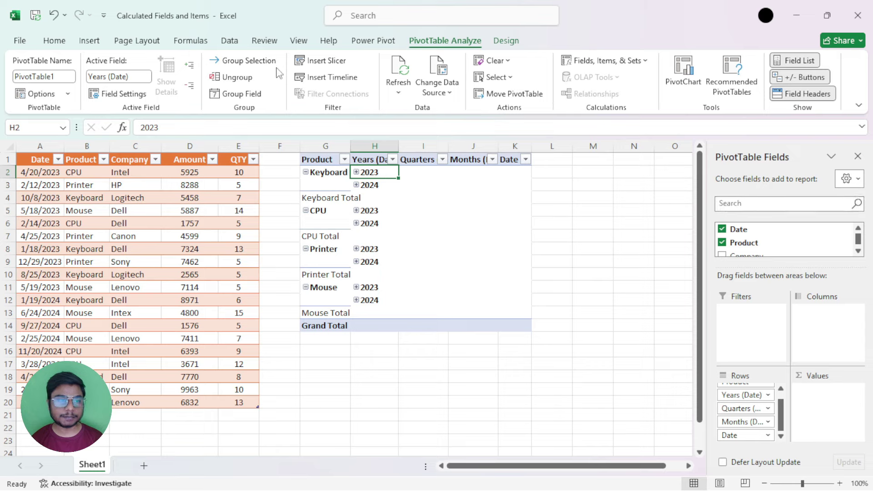
click(249, 79)
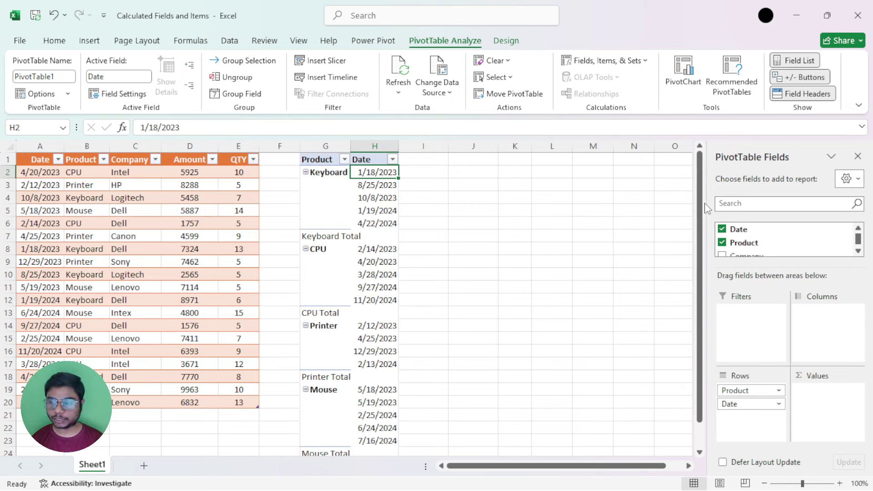
Add Amount and then QTY to the pivot table as summed value fields.
drag(779, 267, 779, 313)
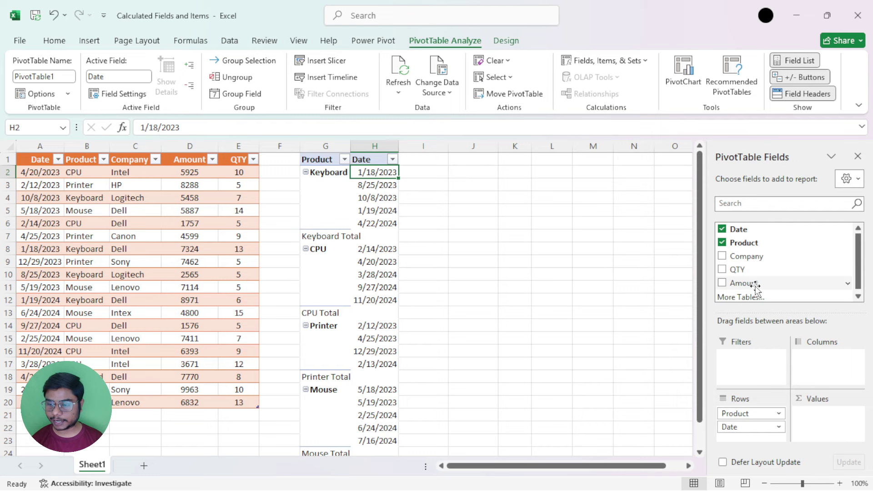
drag(744, 283, 826, 424)
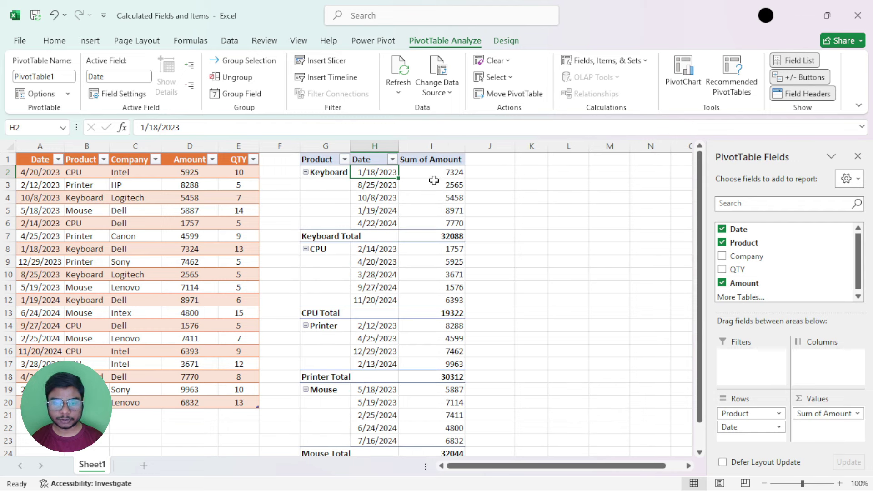
drag(433, 175, 441, 220)
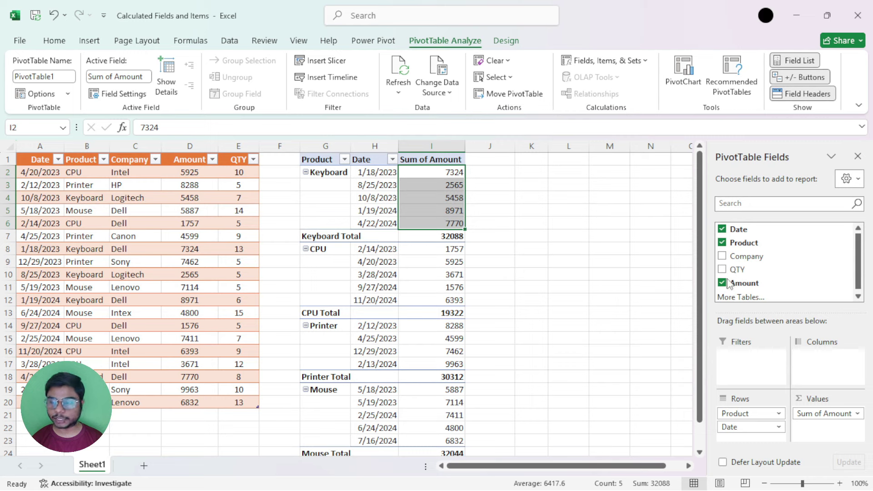
drag(738, 274, 829, 432)
drag(508, 171, 510, 219)
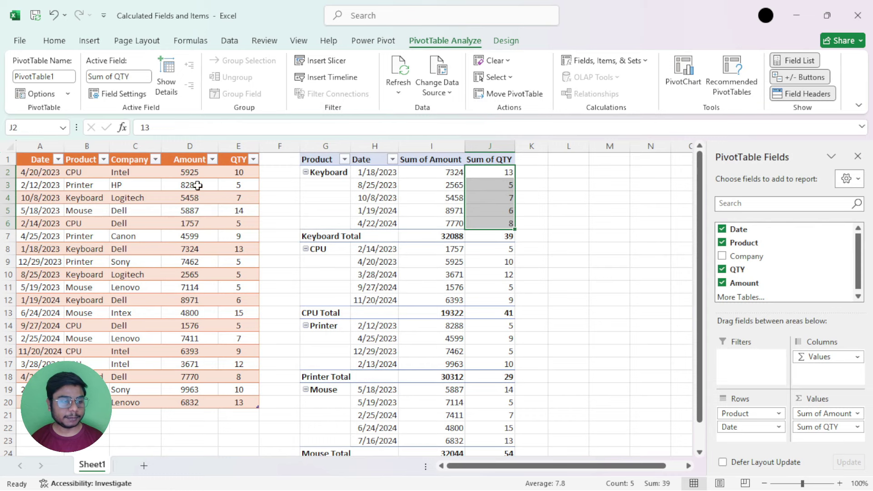
Examine the Amount and QTY columns of the source table and the empty column F beside them.
click(188, 171)
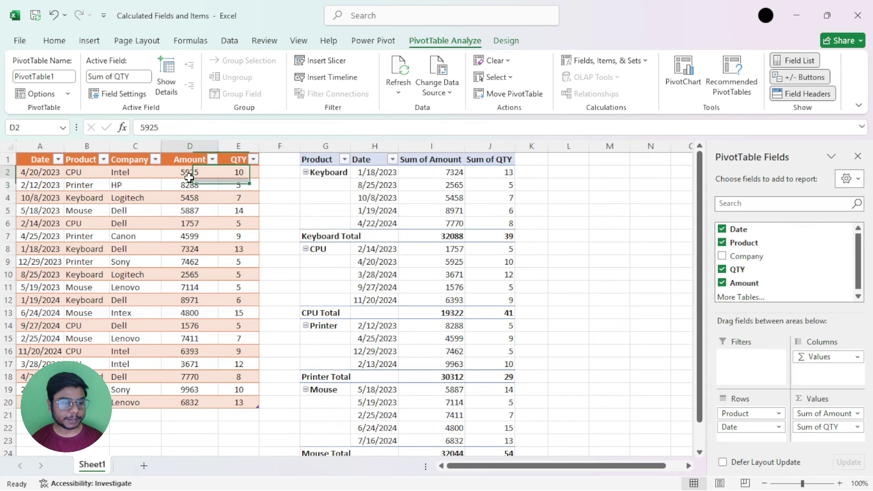
drag(189, 178, 193, 402)
drag(249, 175, 236, 336)
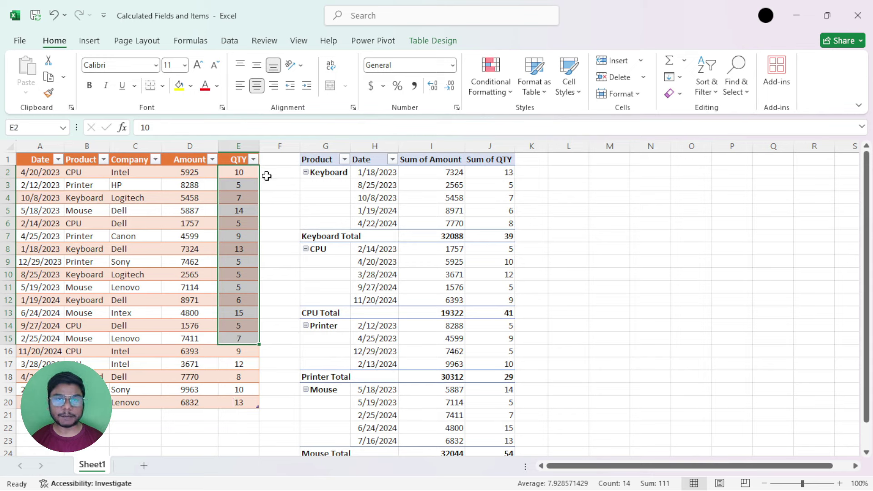
click(203, 172)
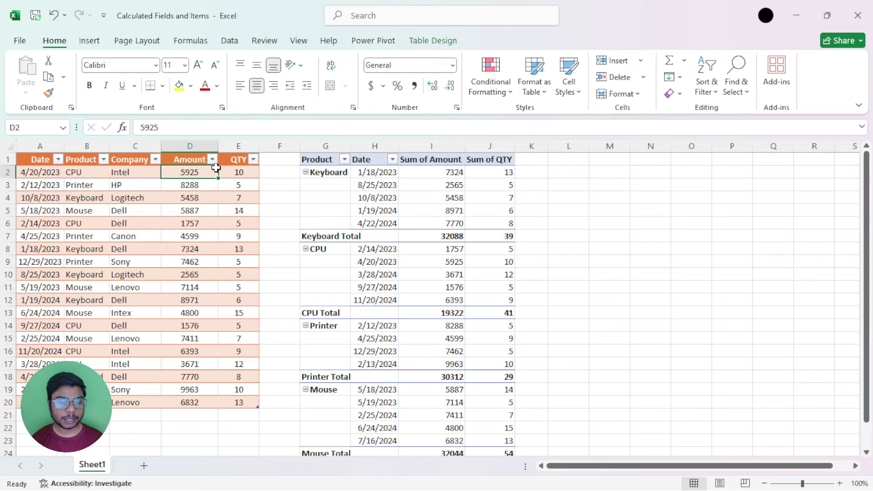
click(238, 171)
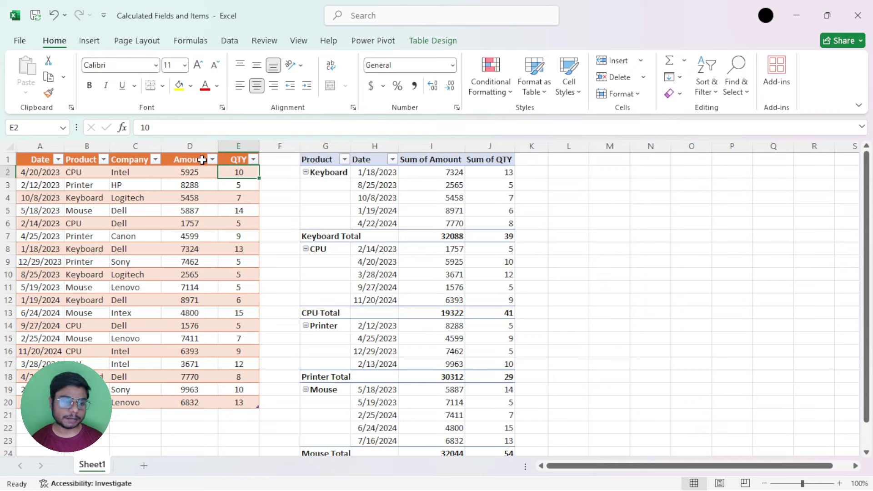
click(268, 160)
drag(268, 159, 266, 402)
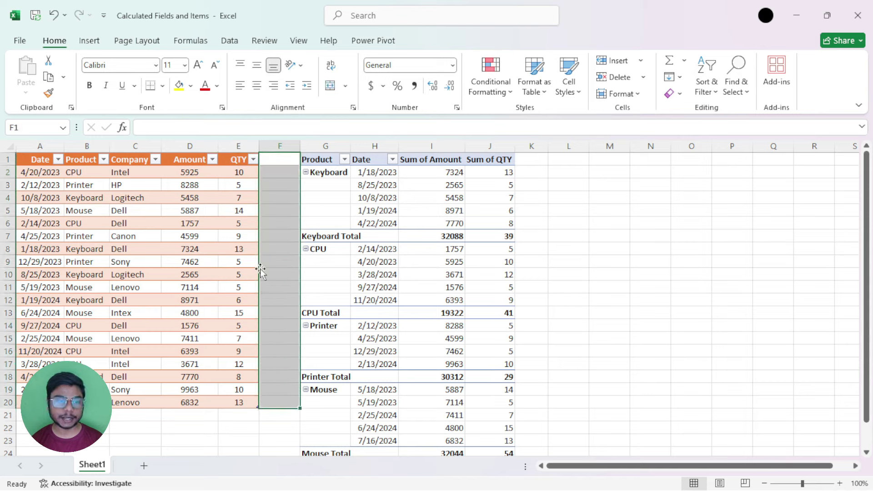
click(180, 173)
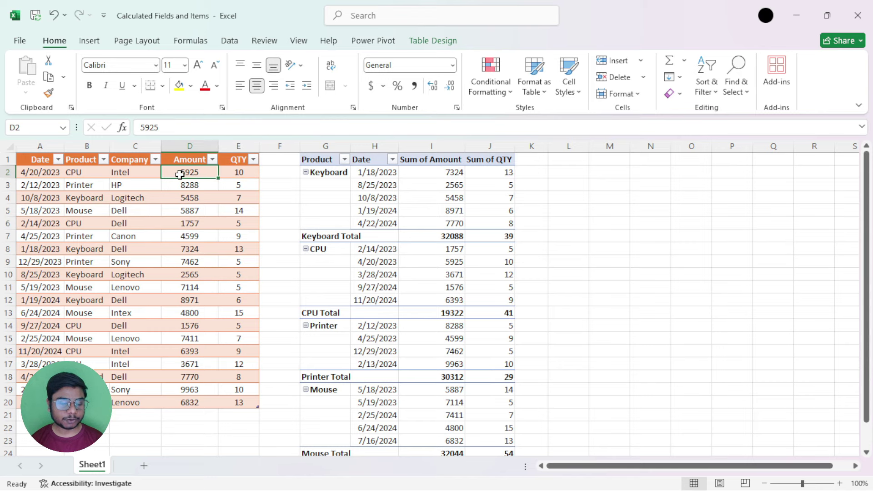
click(250, 174)
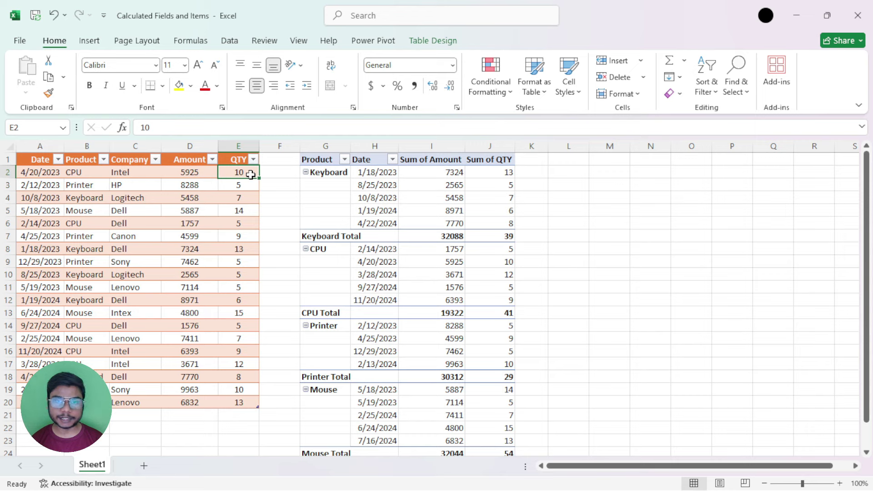
click(279, 171)
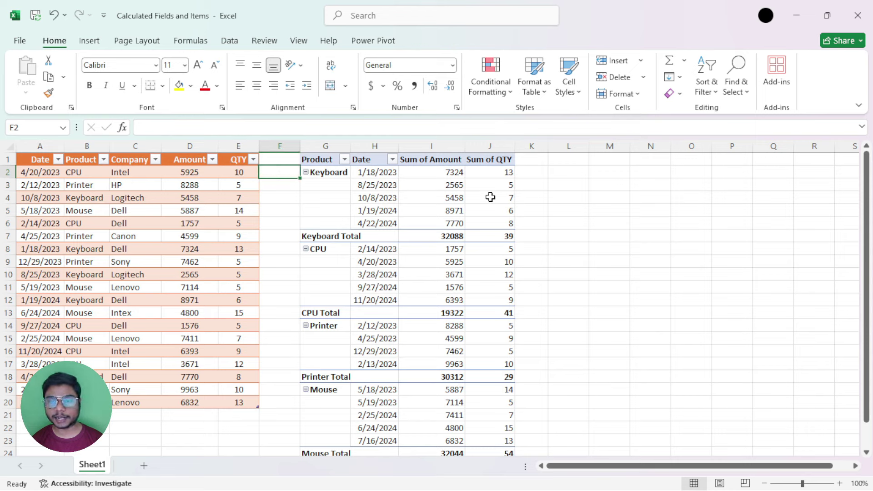
Check which calculated field and calculated item options are available for the Sum of QTY header.
click(498, 158)
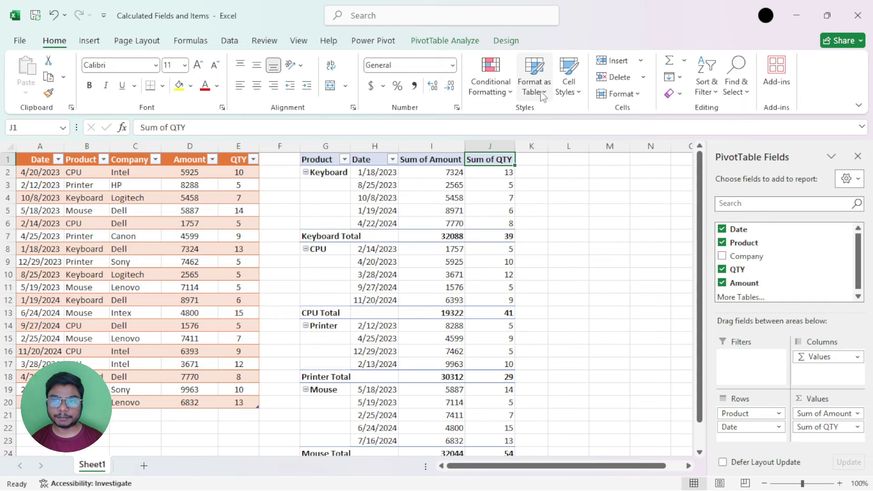
click(444, 40)
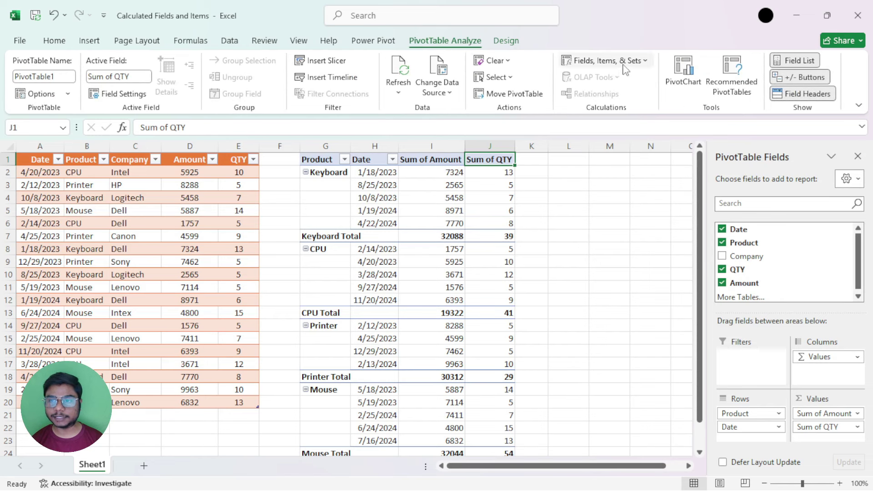
click(595, 60)
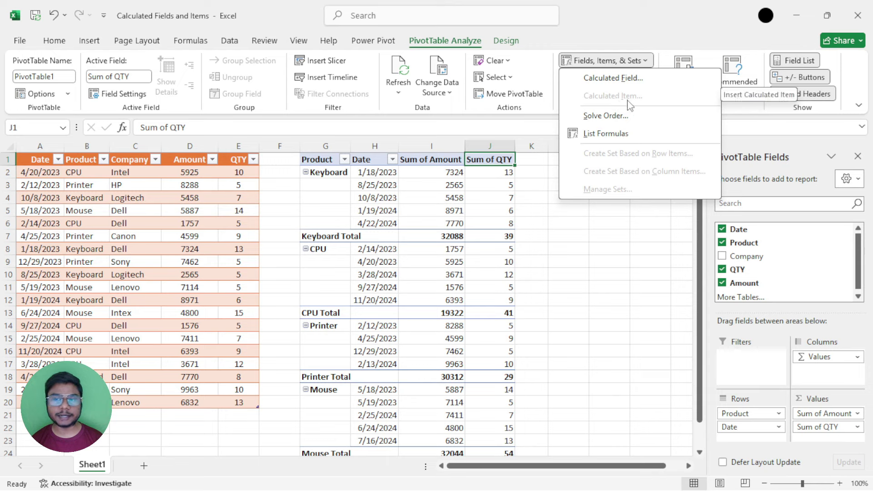
click(310, 161)
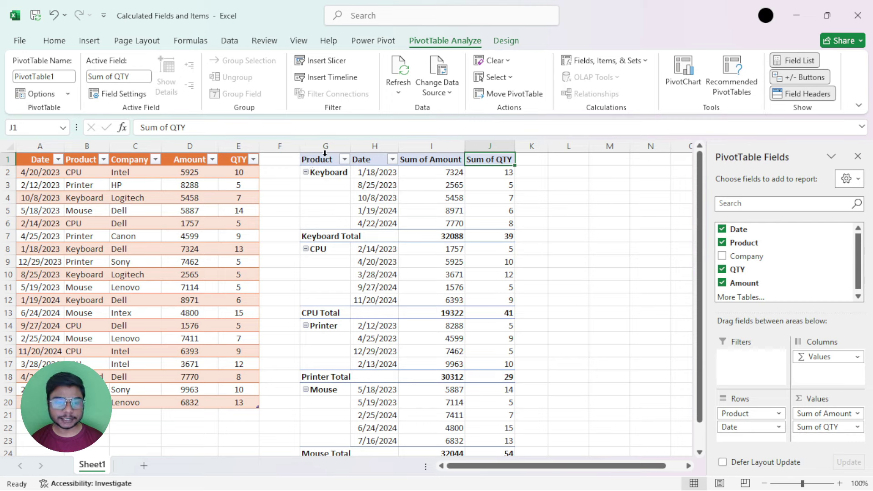
Review the pivot table's row and value columns, and check the calculation options available for the Product header.
click(325, 152)
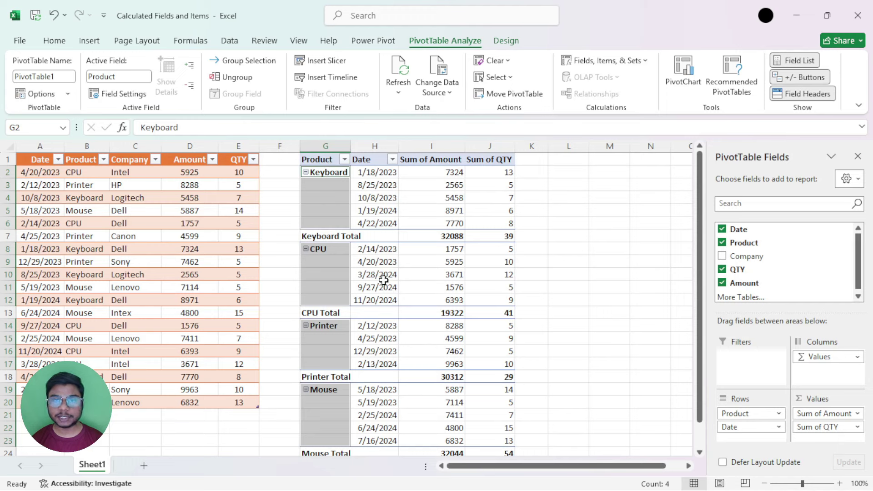
click(379, 151)
click(439, 151)
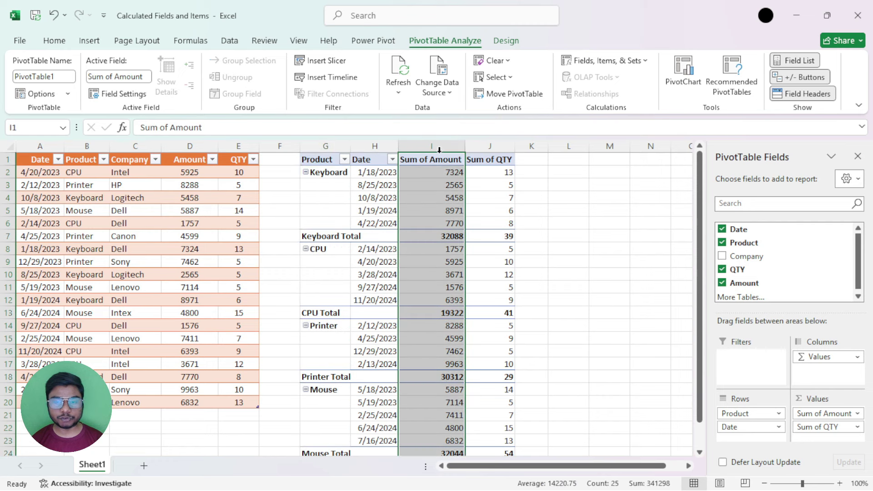
click(491, 154)
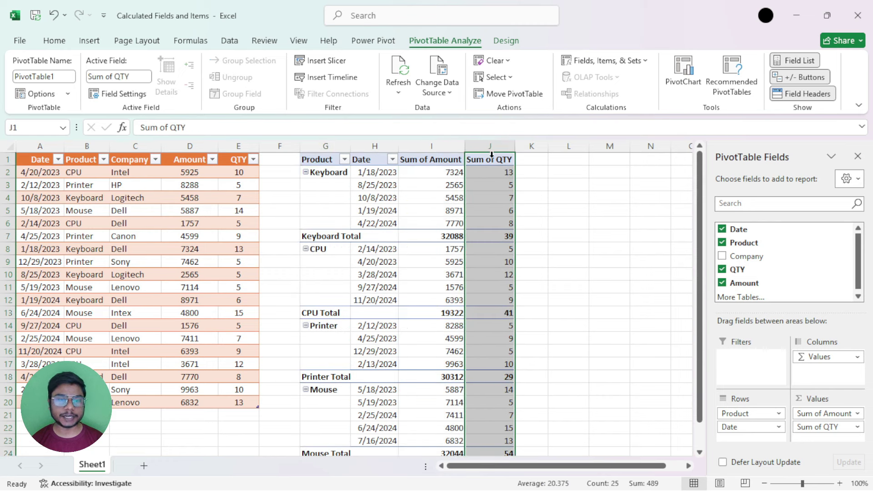
click(490, 159)
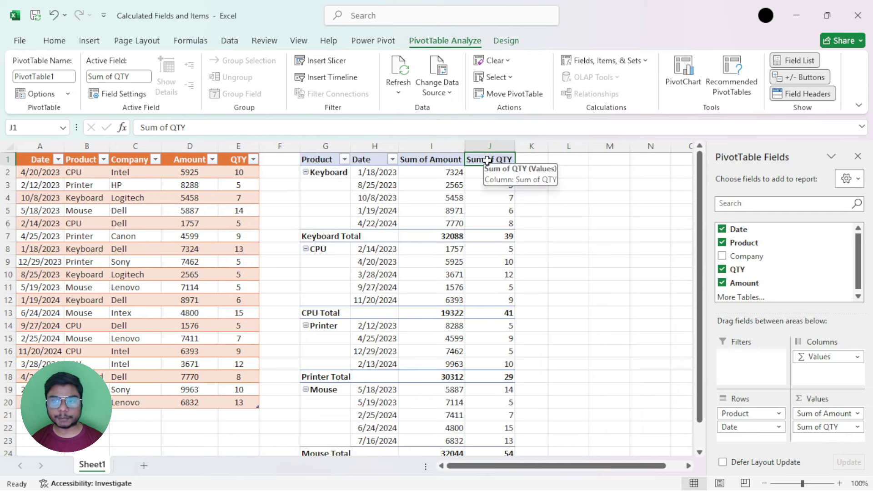
click(335, 160)
click(605, 60)
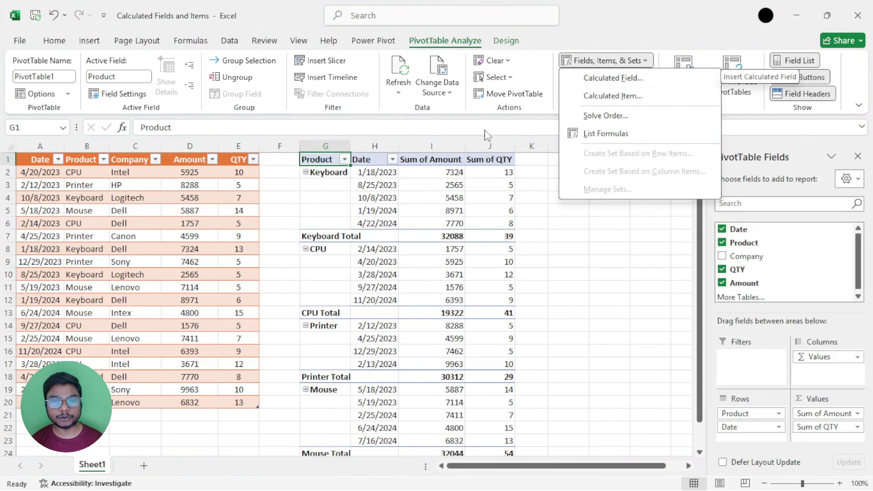
Compare the two value columns, check the calculation options for the Sum of Amount header, and review the product row labels.
click(447, 154)
click(447, 154)
click(484, 152)
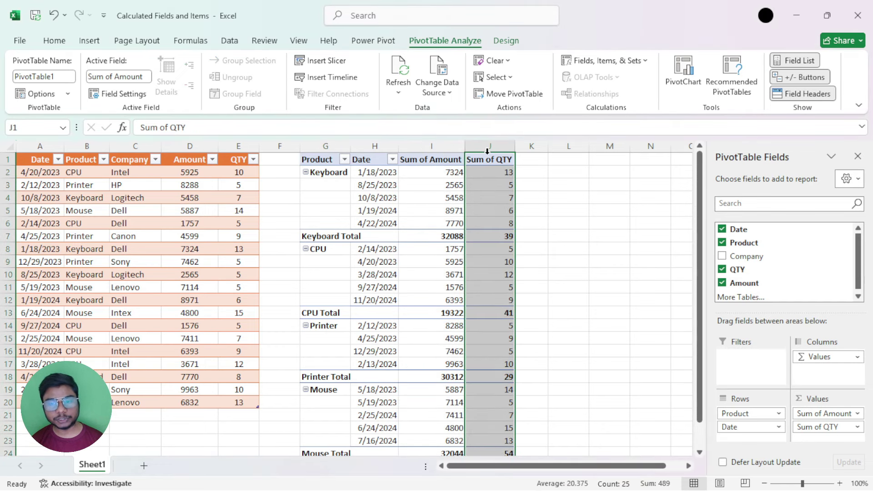
click(437, 163)
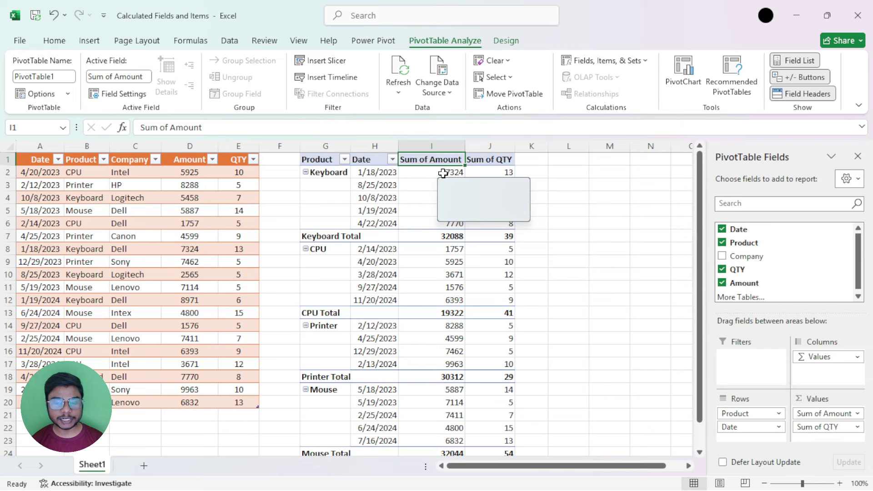
click(487, 158)
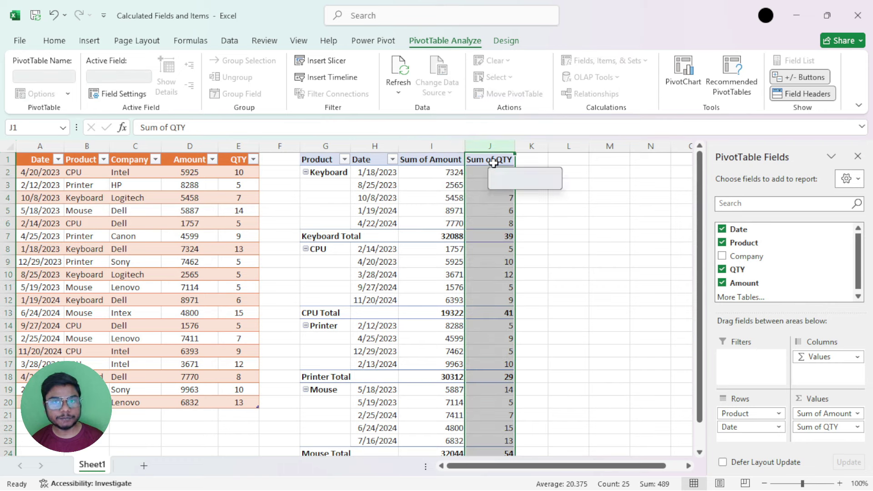
click(428, 155)
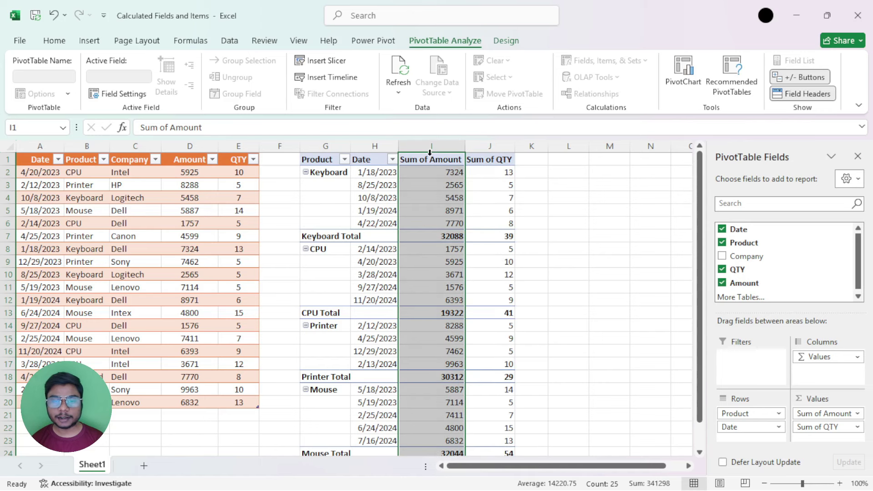
click(431, 162)
click(604, 61)
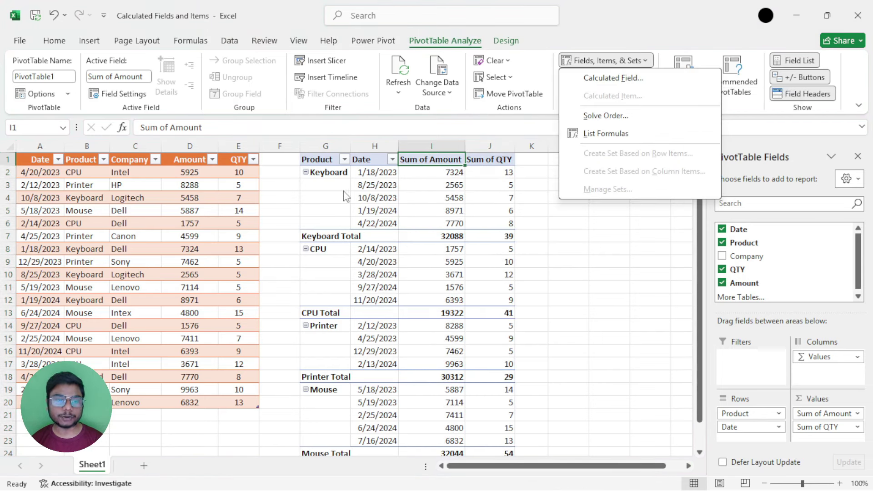
click(329, 178)
drag(324, 175, 309, 340)
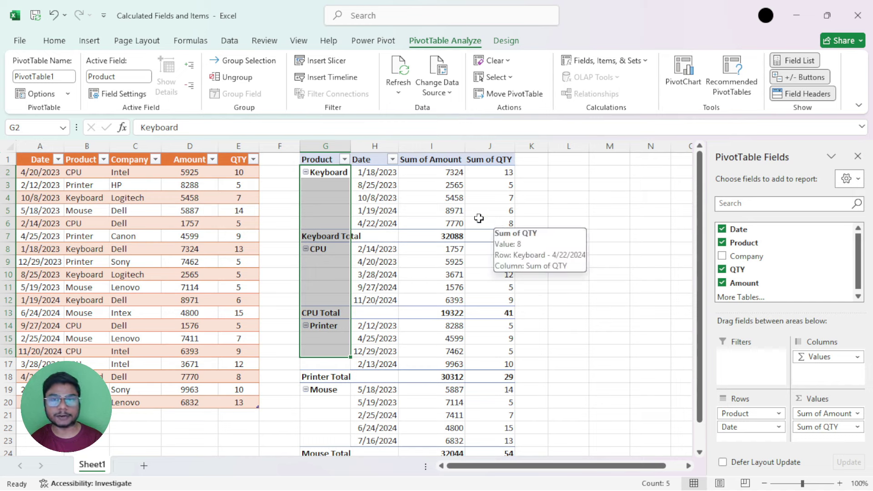
Start a new calculated field for the pivot table and name it Total Amount.
click(482, 160)
click(632, 62)
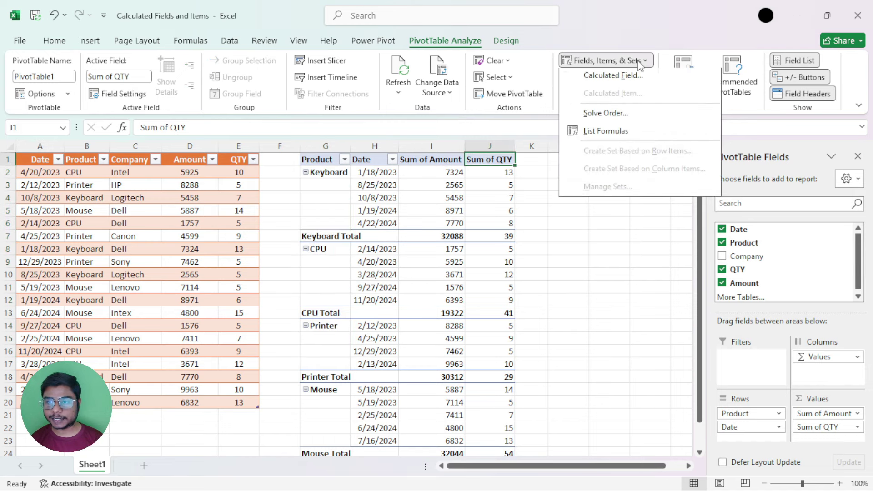
click(633, 85)
drag(625, 140, 568, 153)
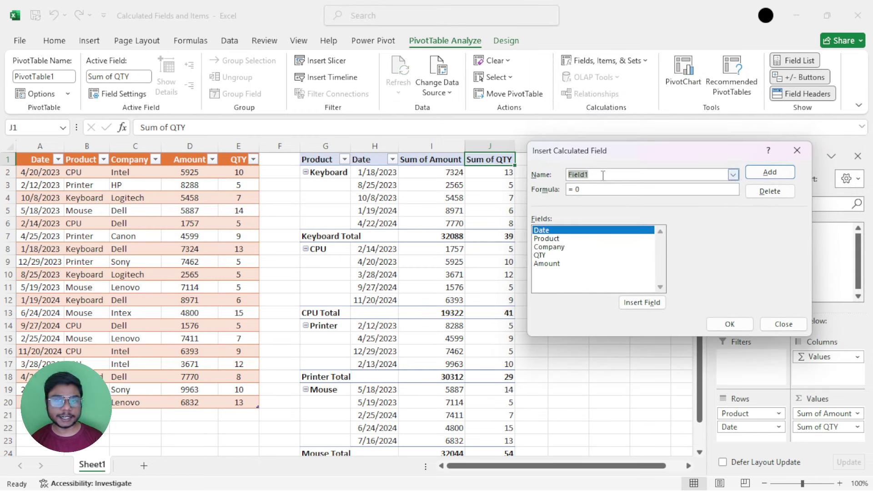
text(Total Amount)
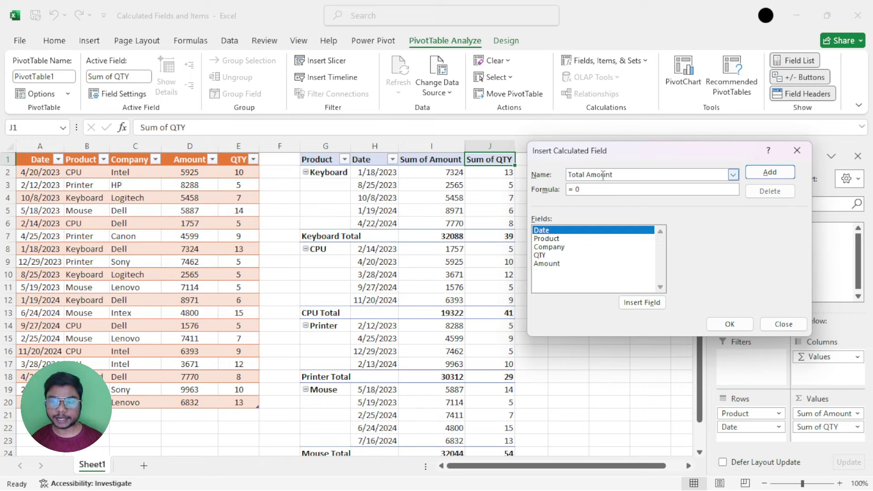
Define the Total Amount formula as = Amount* QTY and add the calculated field to the pivot table.
click(600, 189)
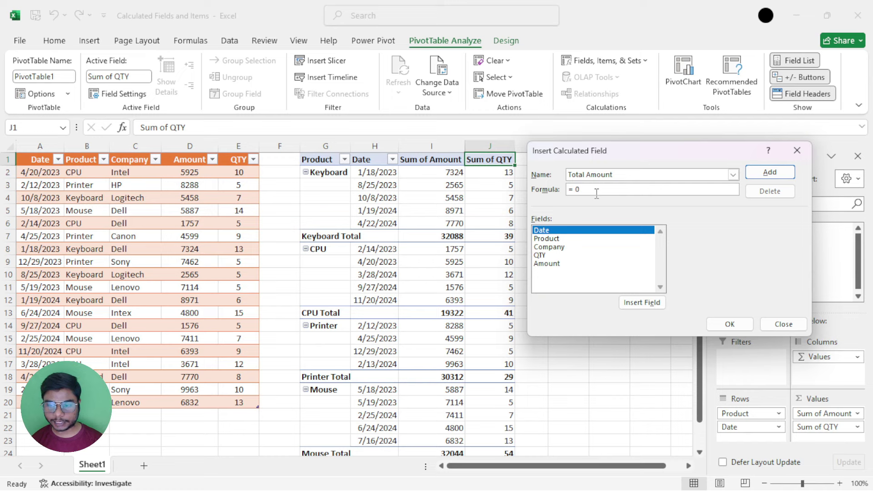
drag(573, 155, 594, 150)
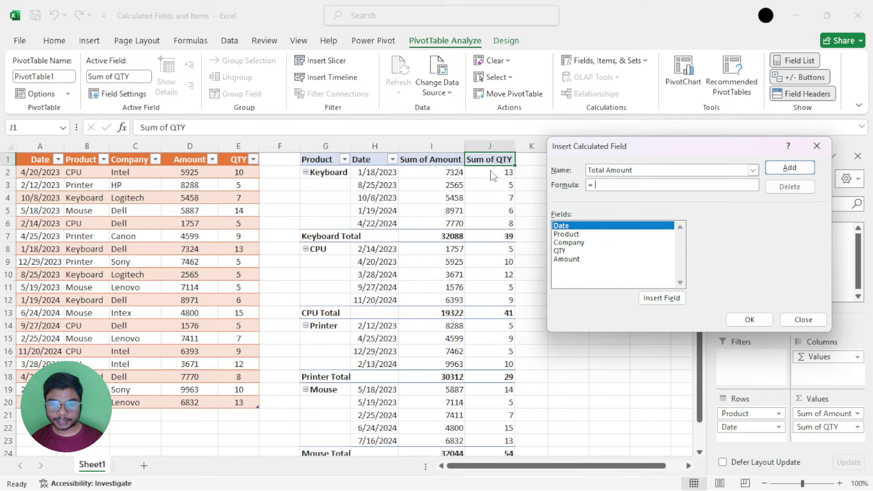
click(565, 260)
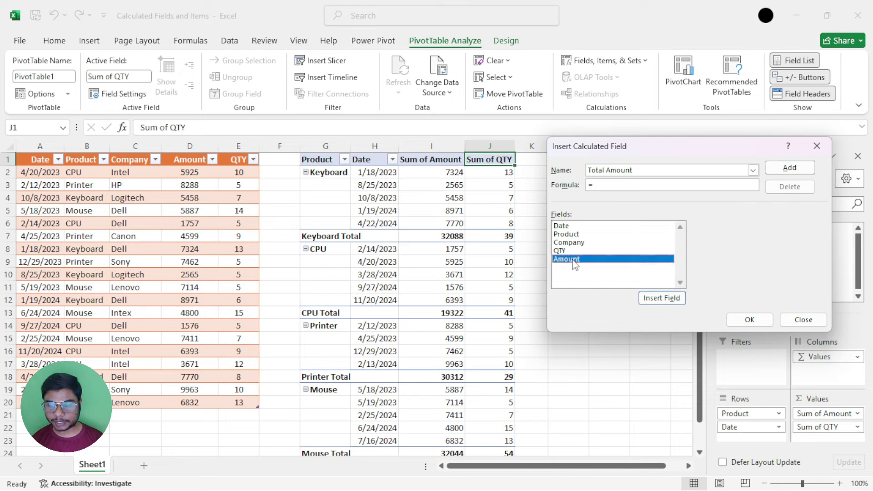
click(664, 299)
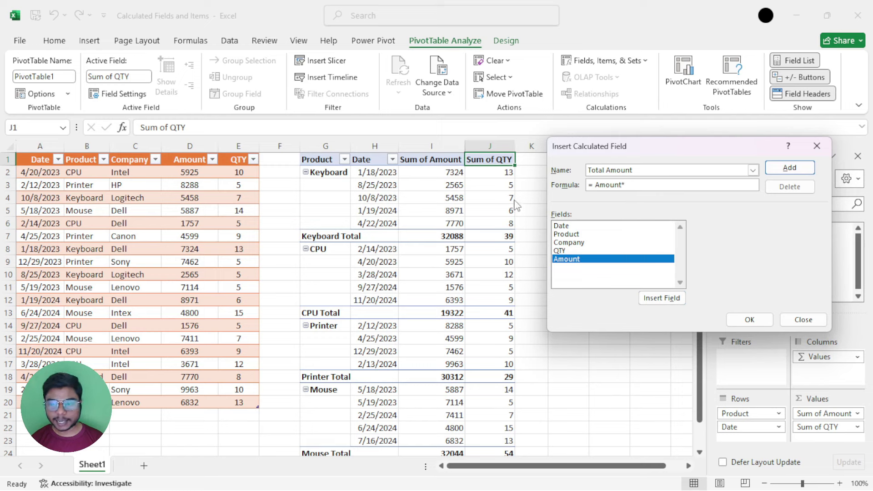
click(563, 250)
click(655, 299)
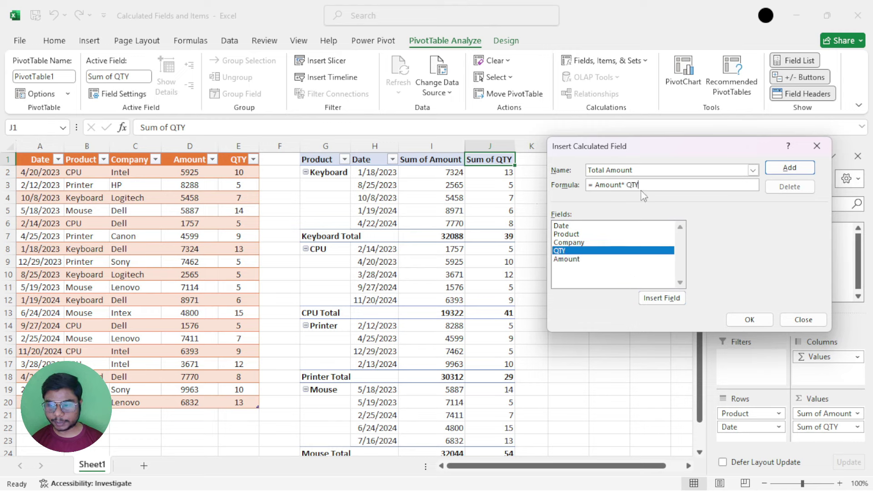
click(794, 169)
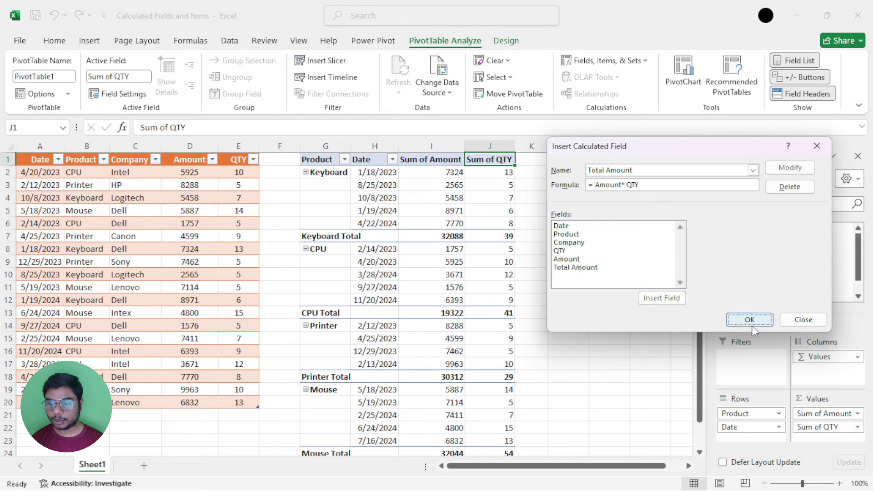
click(728, 323)
Review the Sum of Amount, Sum of QTY and Sum of Total Amount values in the first Keyboard row.
click(568, 175)
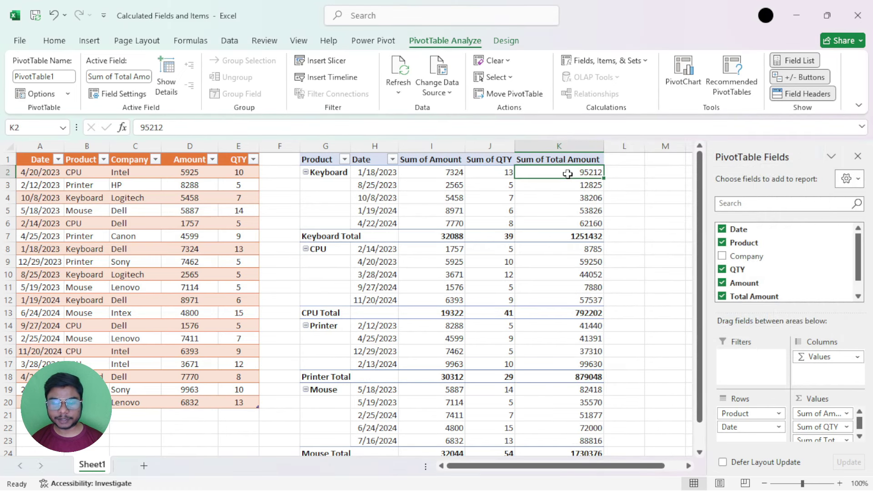
click(448, 174)
click(501, 176)
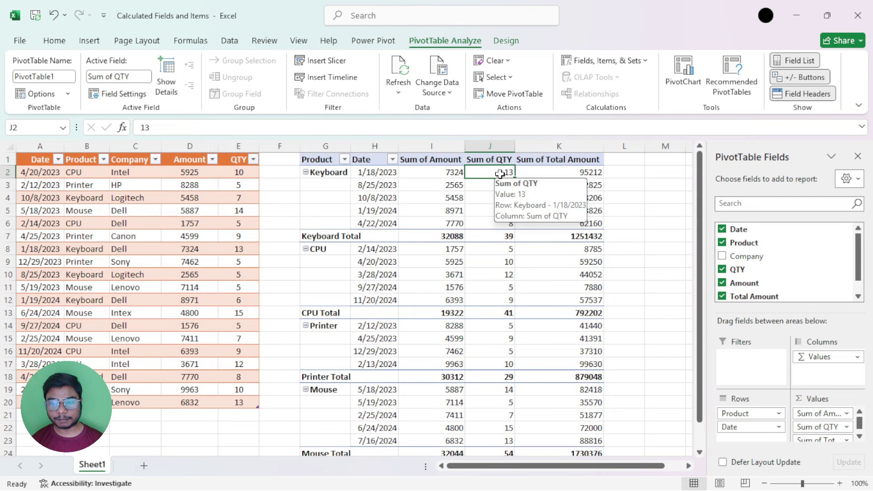
click(594, 172)
Enter the check formula =I2*J2 in cell L2 beside the pivot table.
click(619, 173)
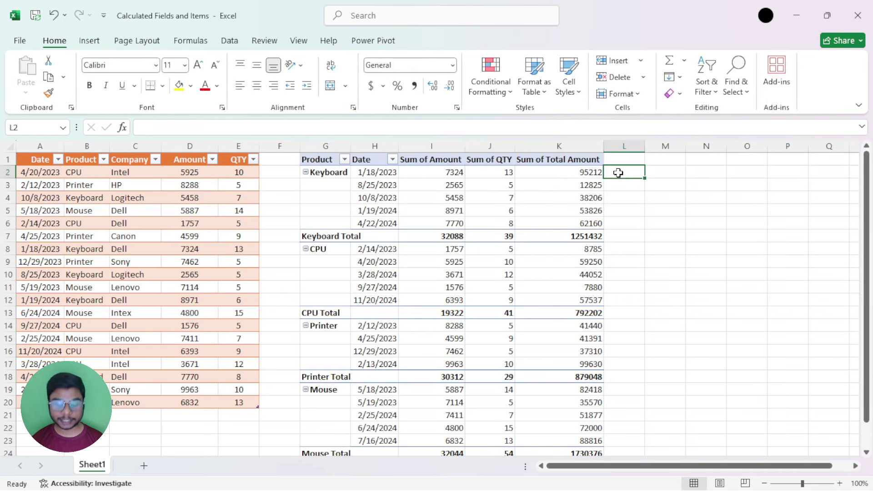
text(=)
click(441, 175)
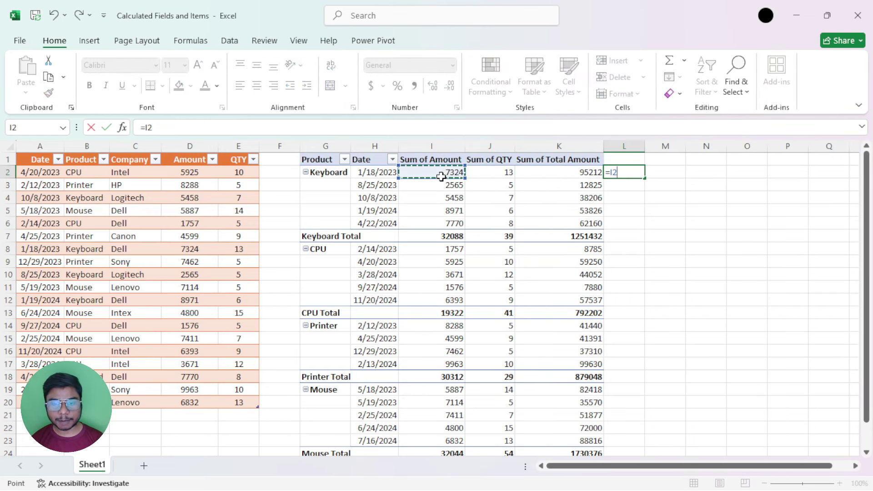
text(*)
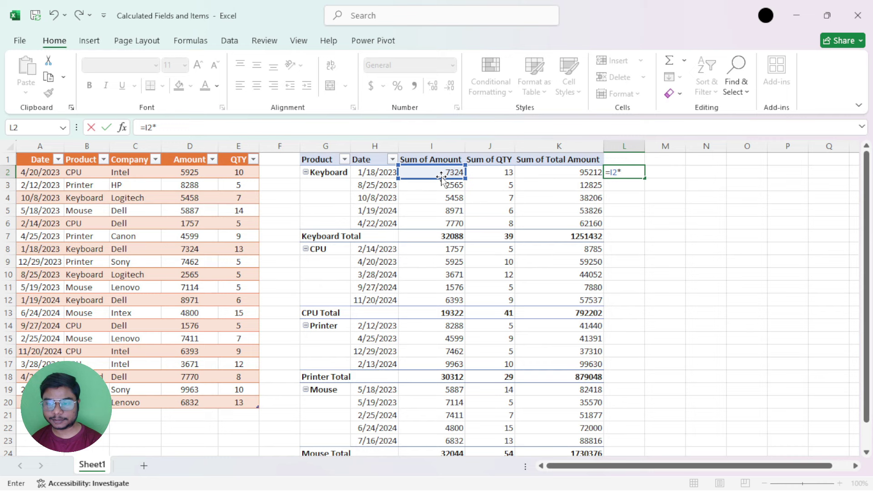
click(494, 174)
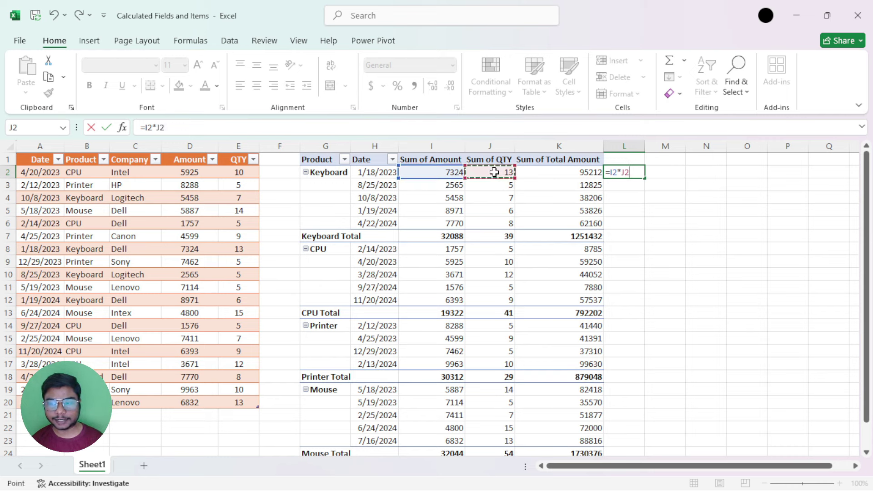
key(Return)
click(629, 173)
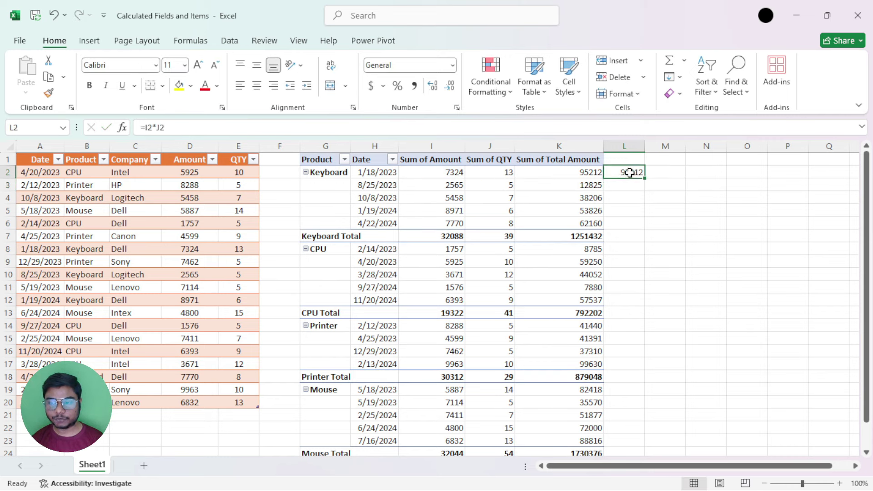
Compare the check result in L2 with the calculated field's value in K2, and clear L2.
click(582, 173)
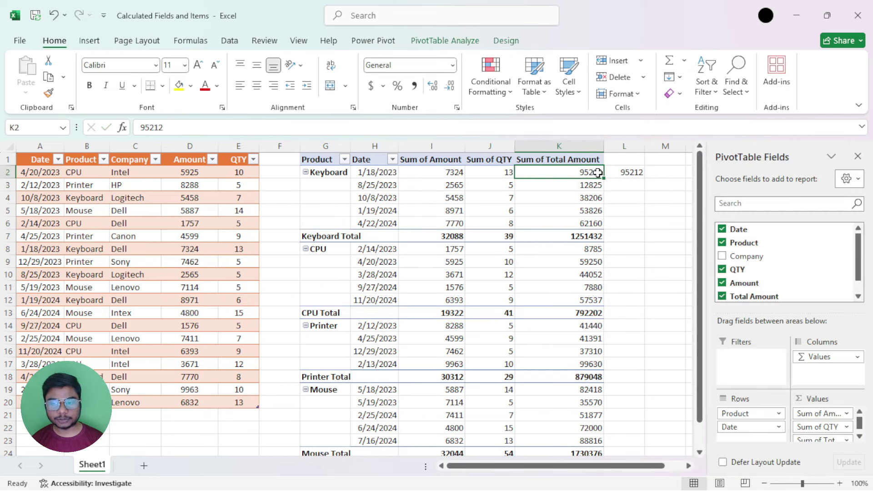
click(640, 172)
click(578, 160)
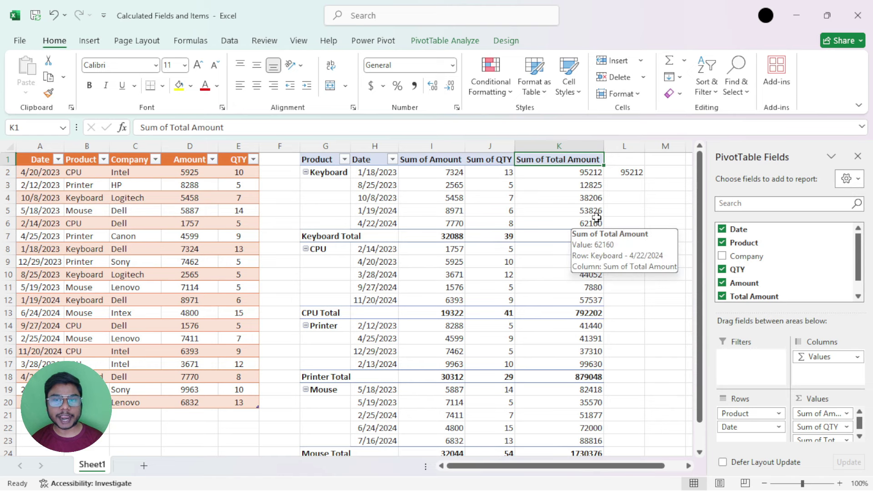
click(630, 174)
key(Delete)
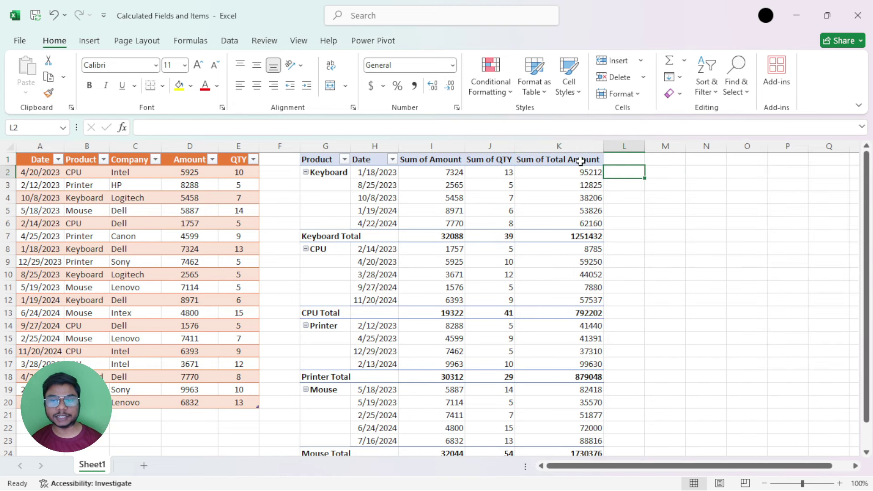
Check which calculated field and calculated item options are available for the Sum of Total Amount header.
click(582, 161)
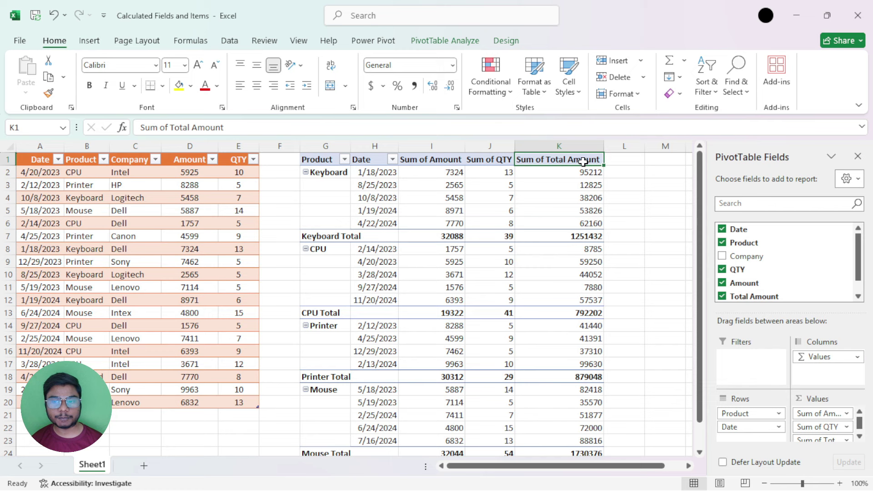
click(464, 41)
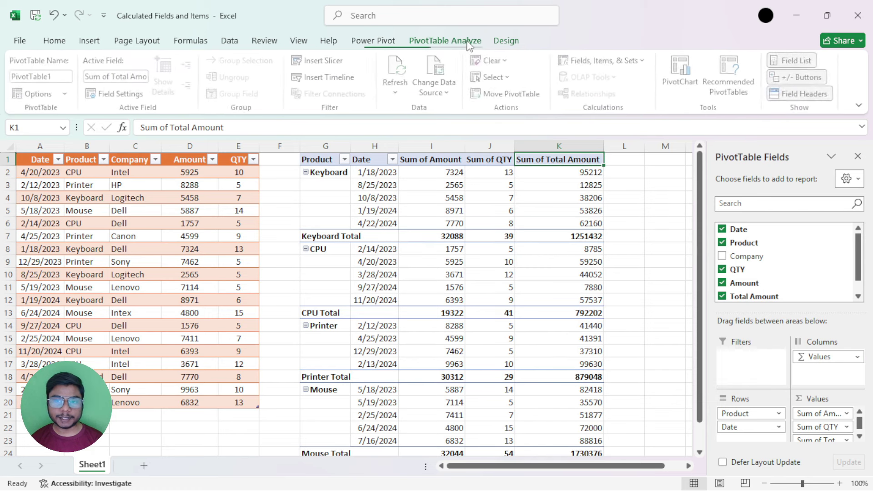
click(604, 61)
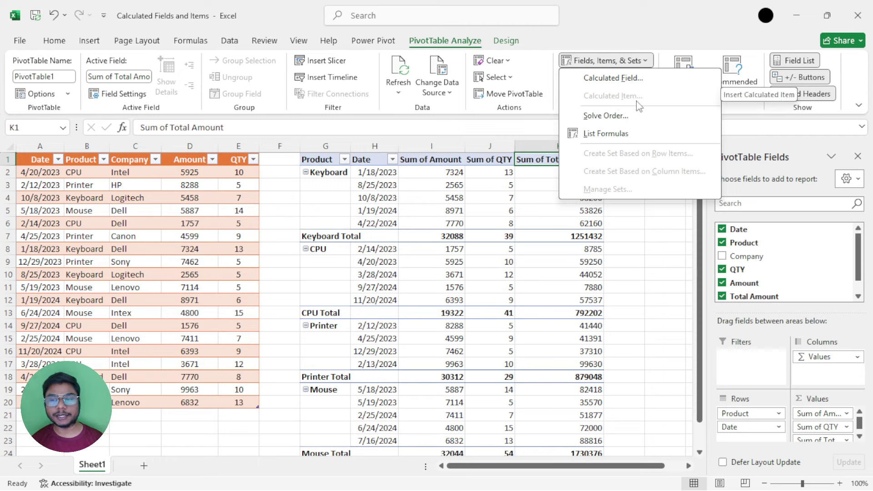
click(385, 190)
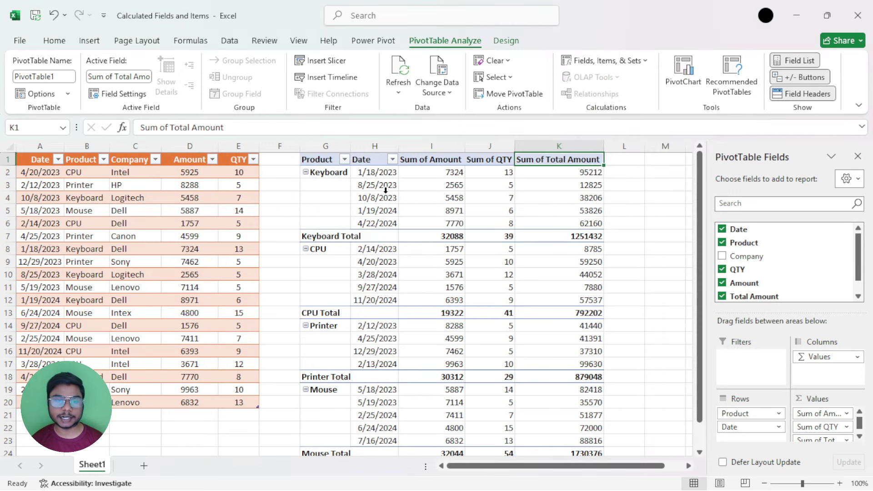
Examine the product row labels from Keyboard to Mouse and the subtotal and grand total rows of the pivot table.
drag(331, 173, 325, 339)
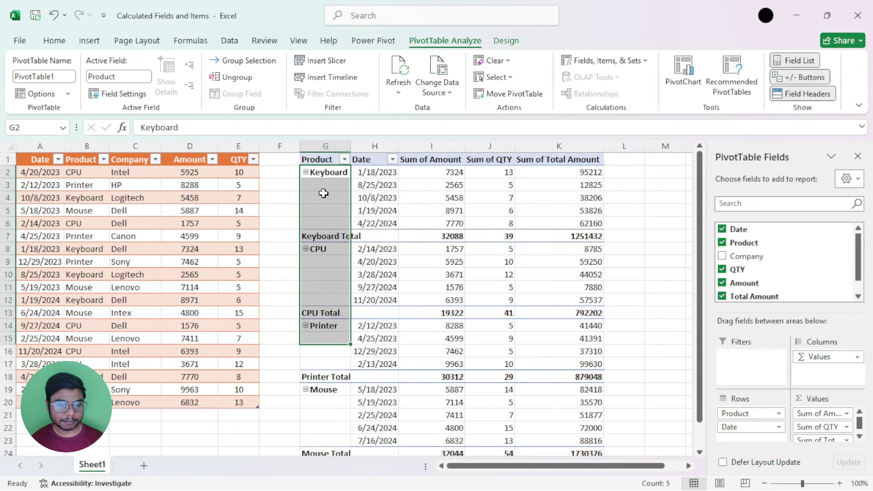
click(338, 174)
scroll(332, 240, down, 1)
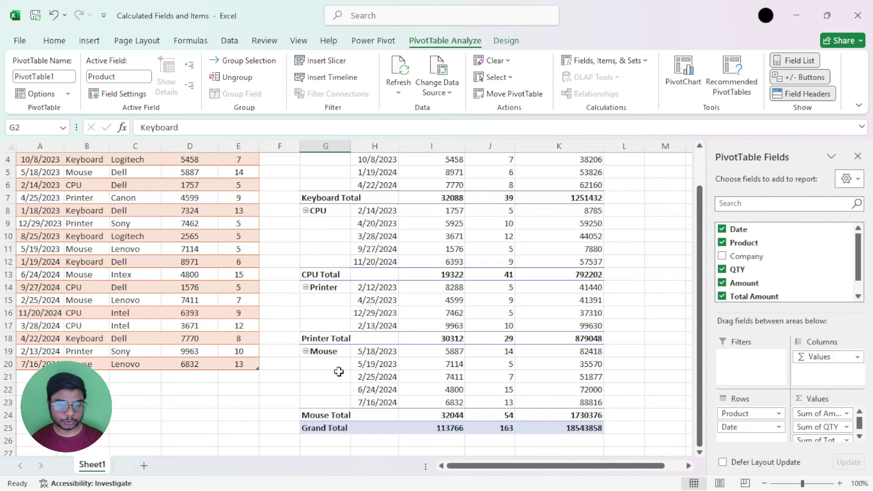
scroll(325, 351, up, 1)
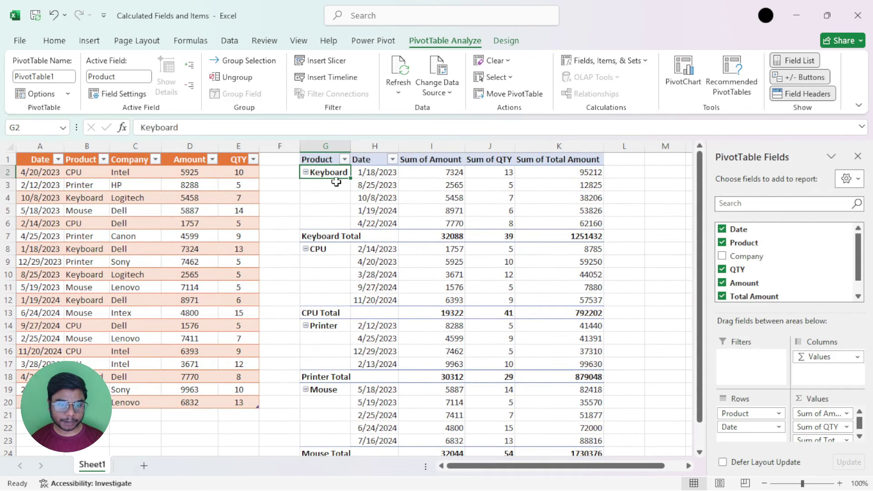
click(328, 389)
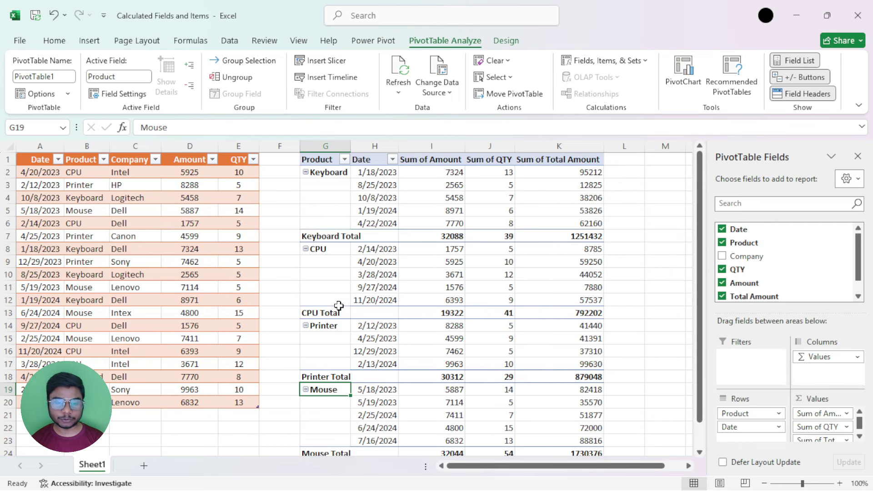
scroll(344, 303, down, 2)
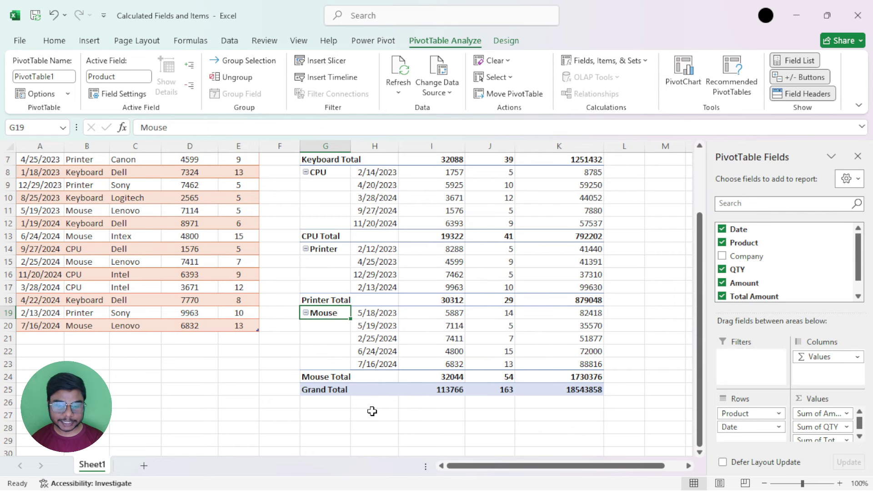
scroll(479, 252, up, 2)
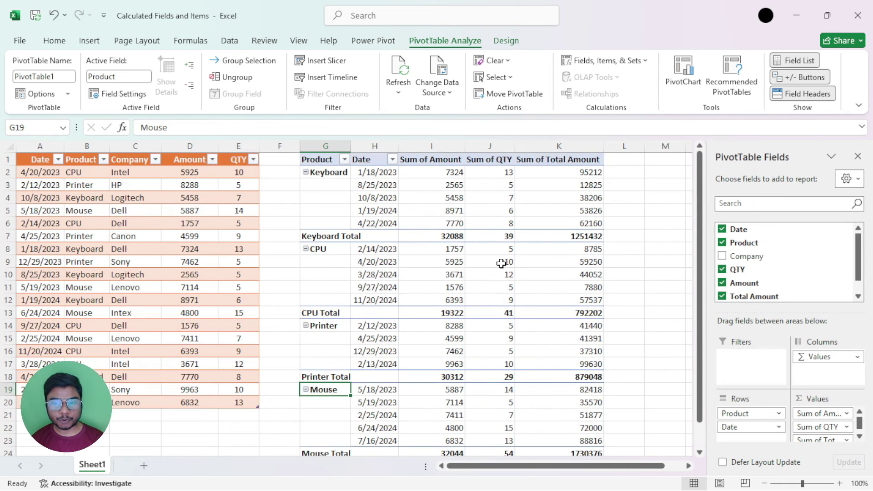
scroll(549, 327, down, 2)
scroll(529, 320, up, 2)
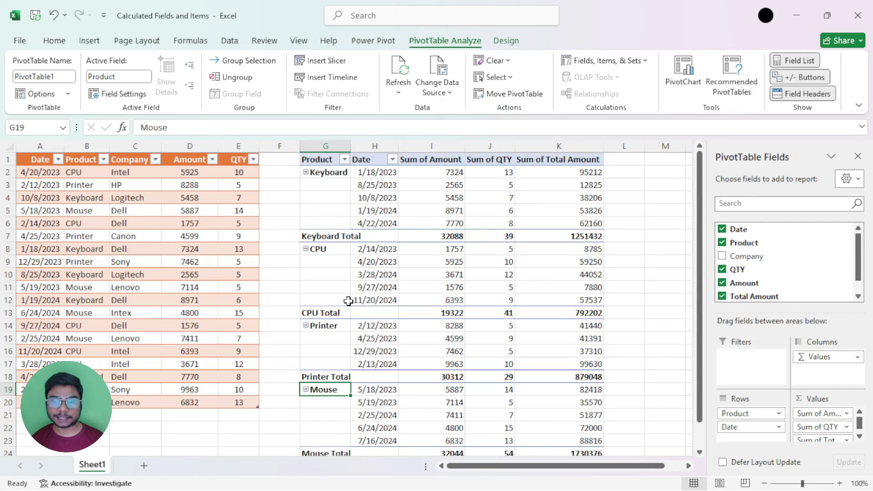
Compare the availability of the calculated item option for the Product header and the Sum of QTY header.
click(324, 155)
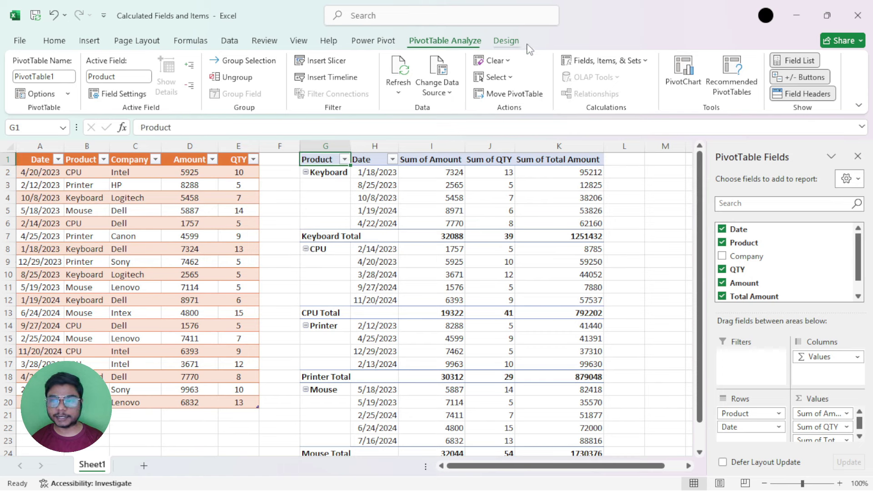
click(605, 61)
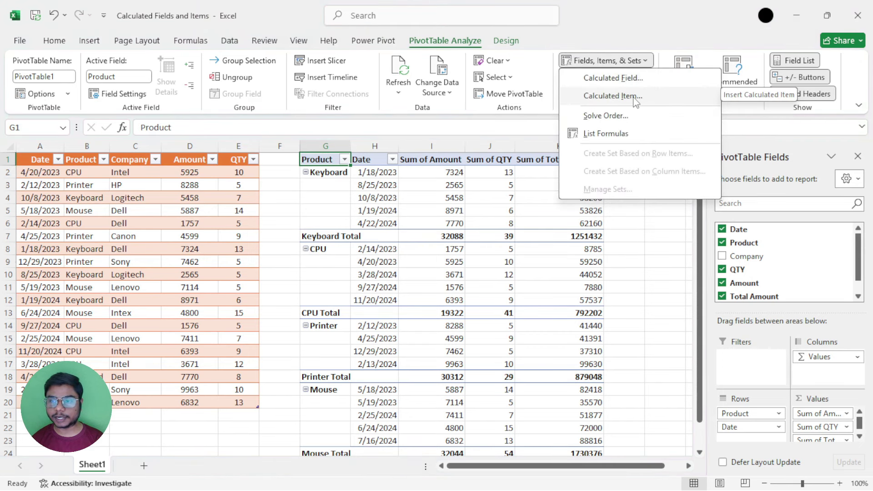
click(512, 170)
click(502, 162)
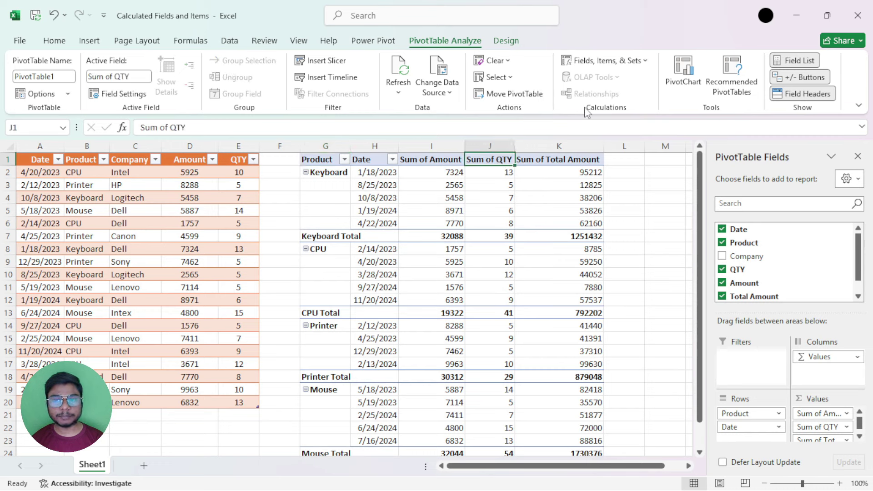
click(599, 65)
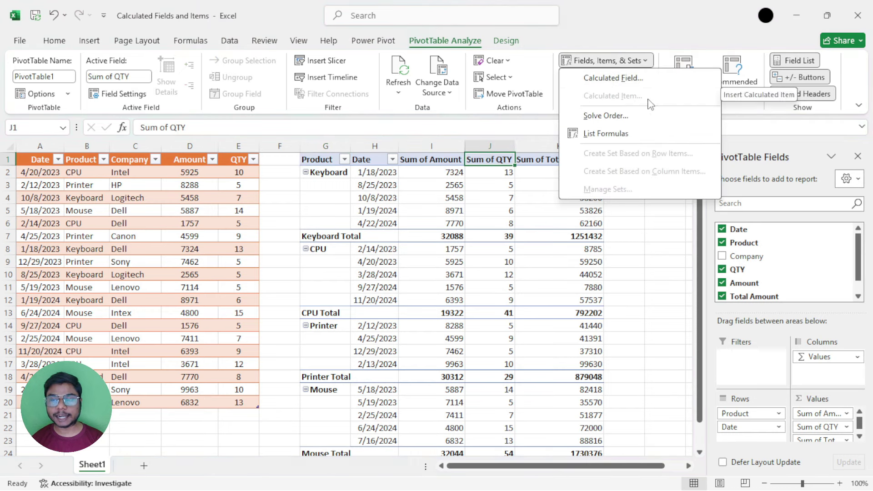
click(375, 190)
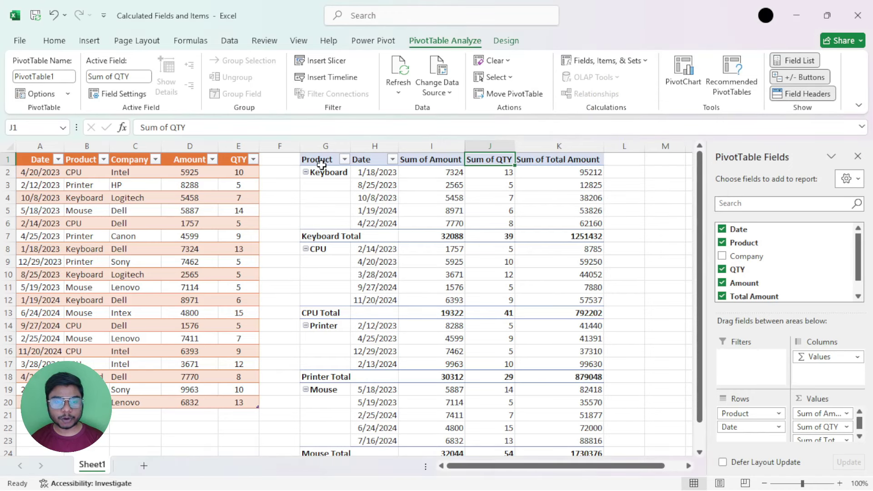
Start a calculated item for the Product field and name it "Keyboard & Mouse".
click(319, 160)
click(604, 62)
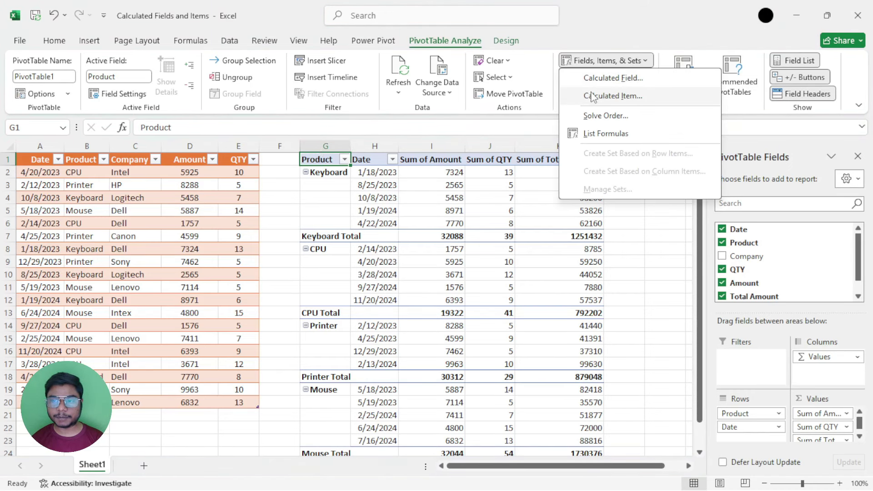
click(635, 97)
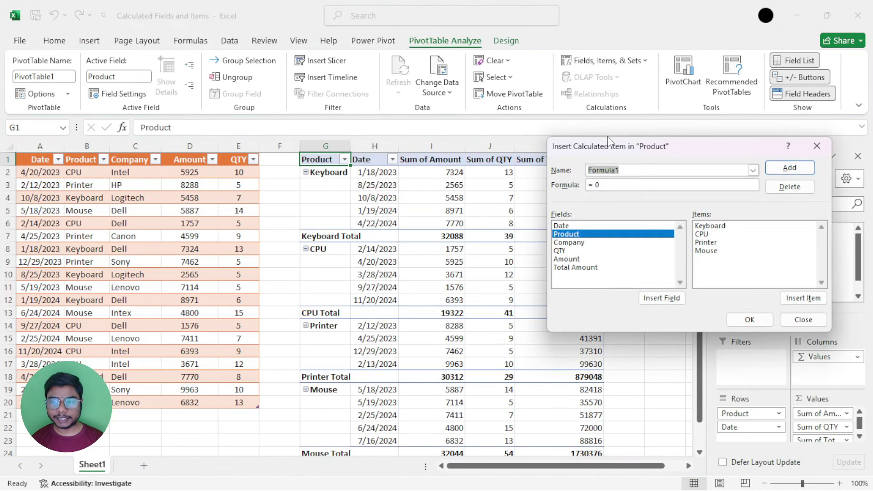
drag(605, 153, 555, 103)
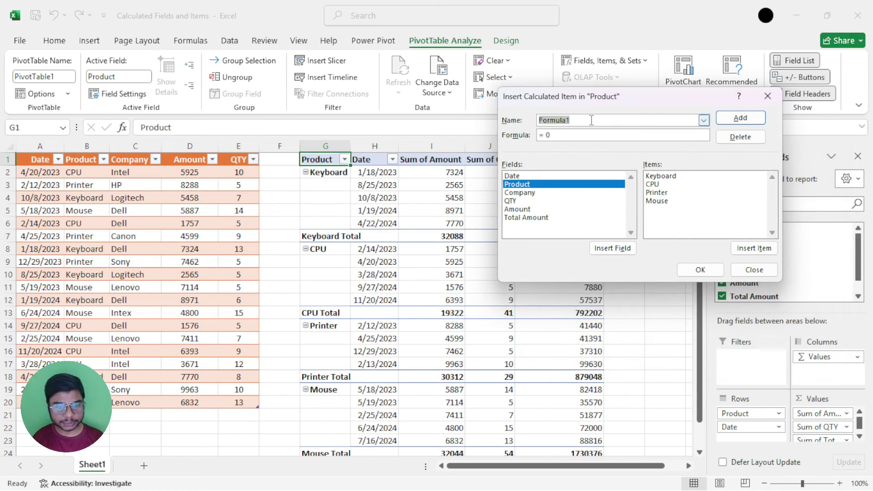
text(Keyboa)
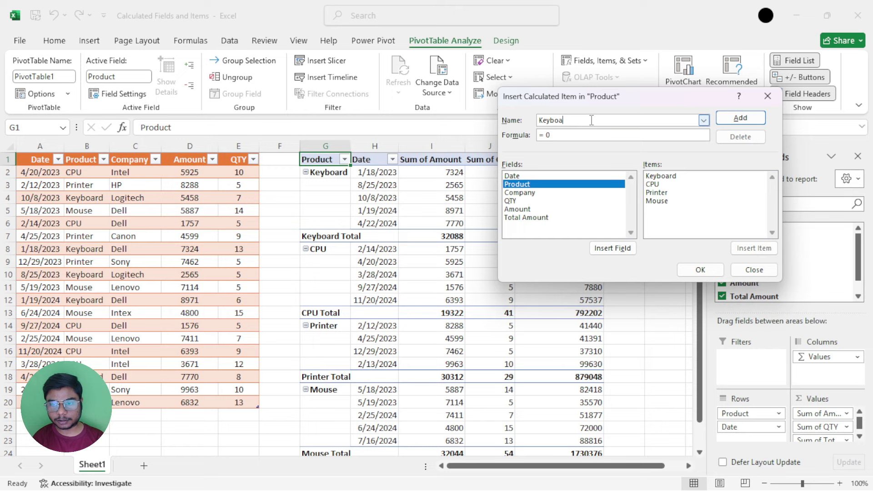
text(rd & Mouse)
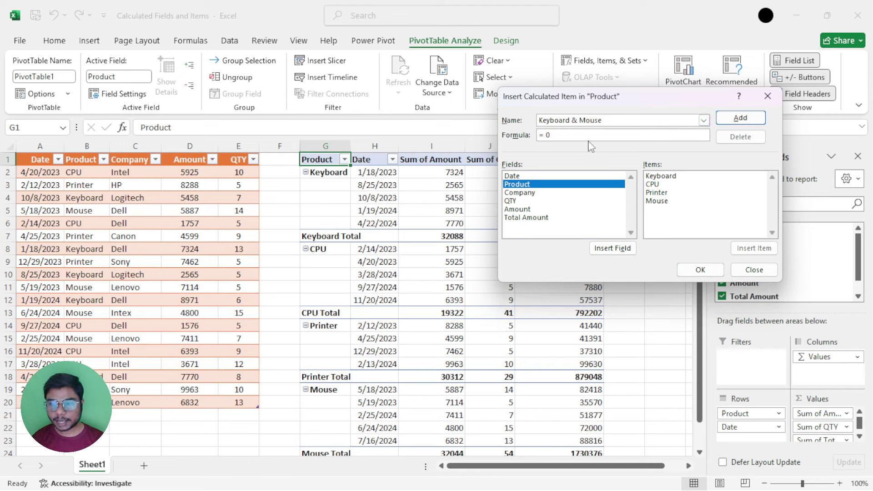
Define the calculated item's formula as = Keyboard+ Mouse from the Product items, and add it to the pivot table.
click(518, 185)
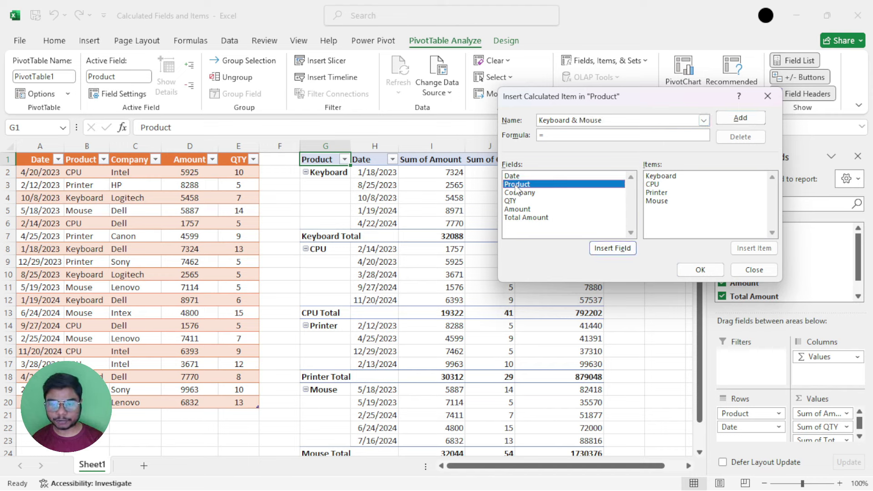
click(662, 180)
click(752, 248)
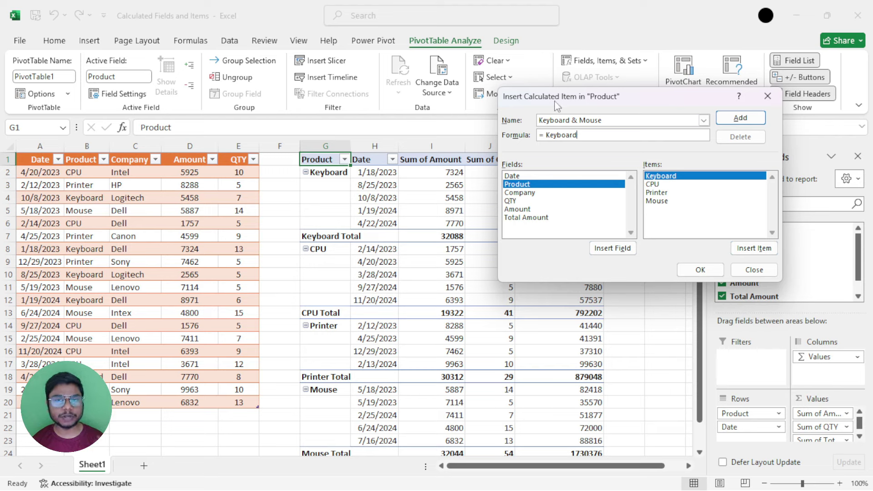
text(+)
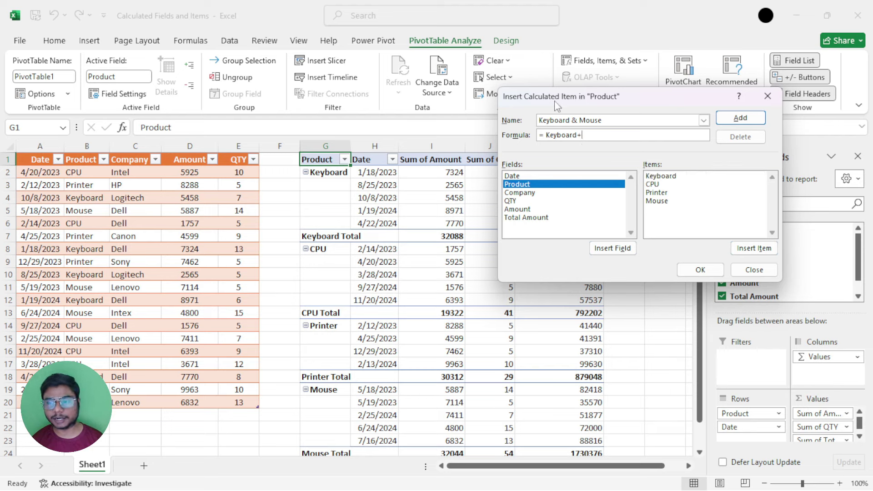
click(659, 201)
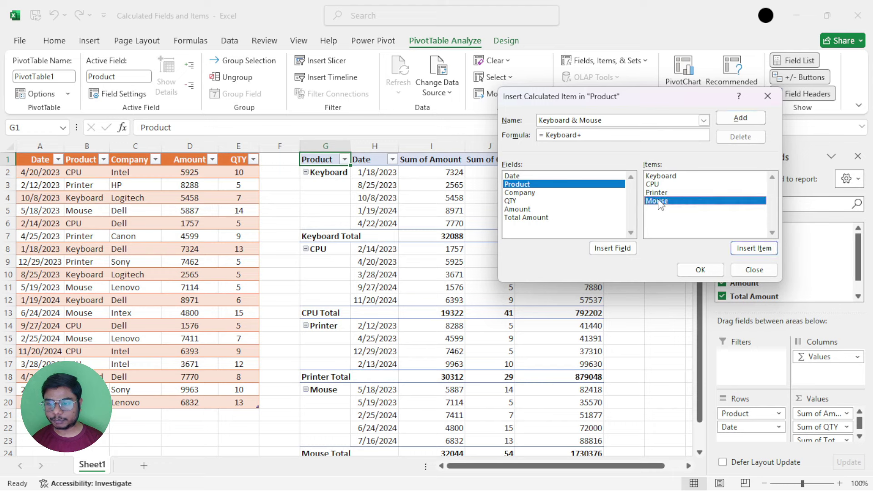
click(740, 251)
click(725, 120)
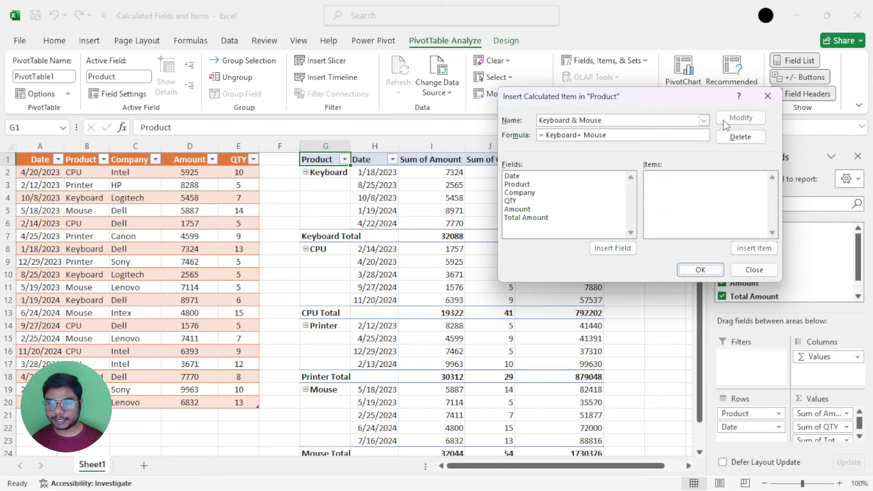
click(700, 270)
Widen column G so the Keyboard & Mouse label in G25 fits.
scroll(469, 277, down, 3)
scroll(468, 280, down, 2)
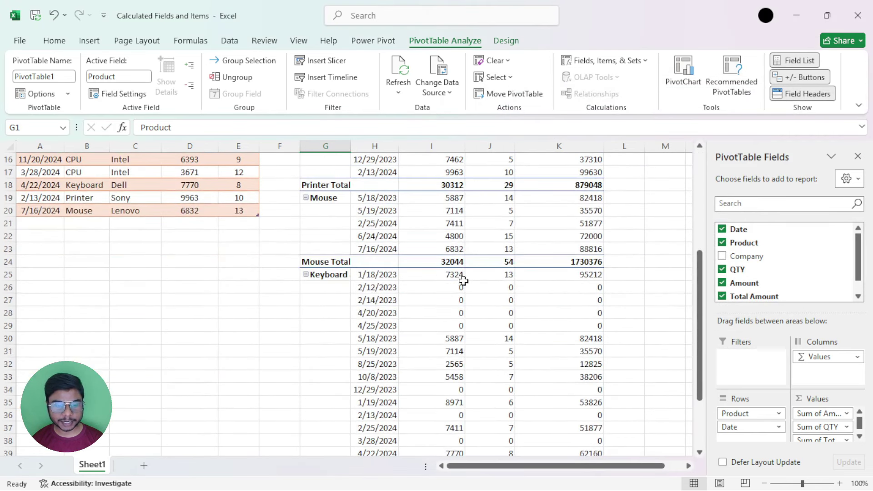
scroll(357, 287, down, 2)
click(339, 194)
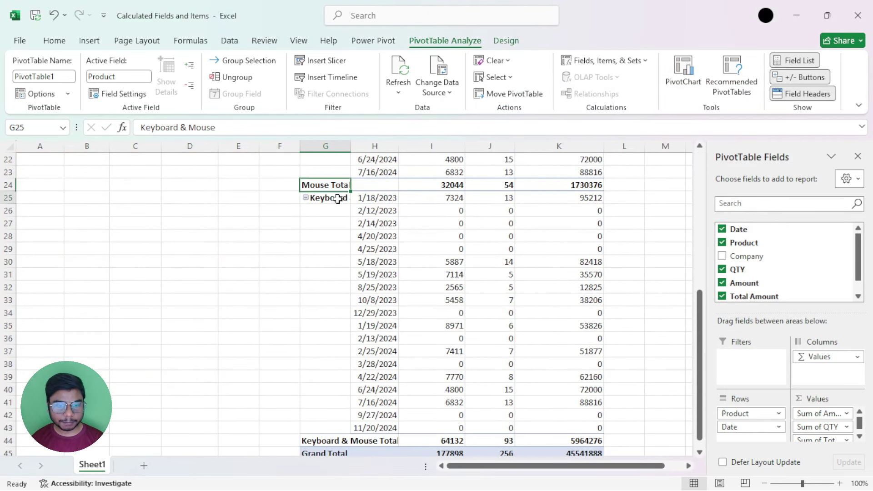
drag(351, 145, 404, 146)
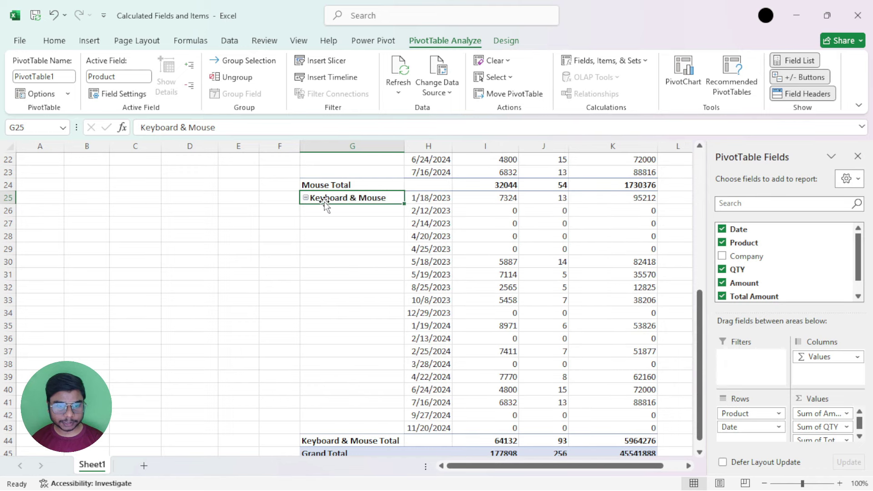
Examine the dates listed under Keyboard & Mouse and the values for 2/12/2023 to 4/25/2023, comparing them with the individual product groups.
drag(436, 197, 438, 428)
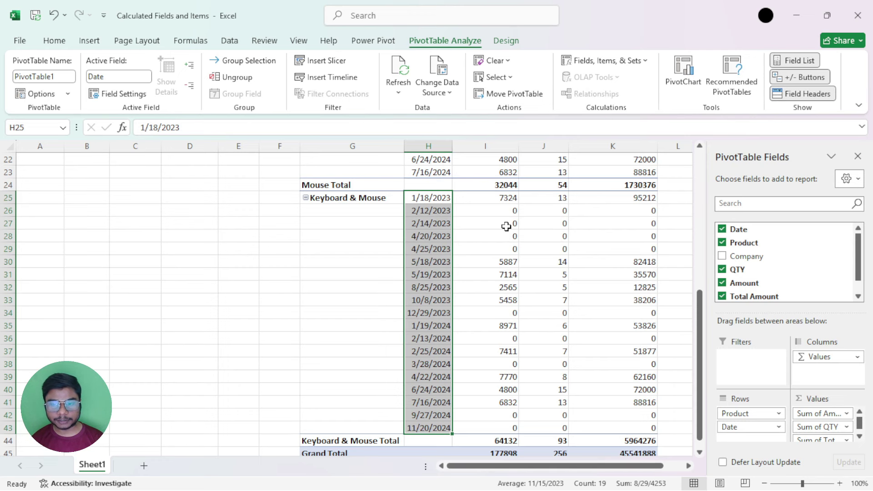
scroll(505, 227, up, 7)
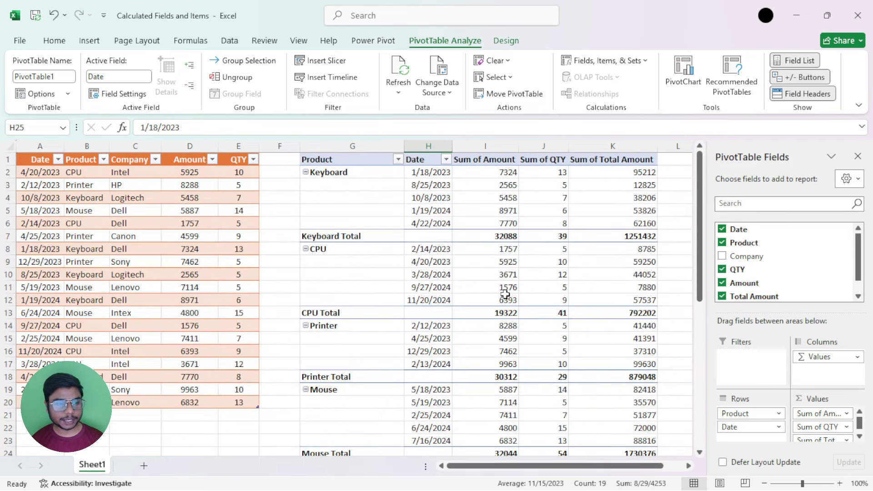
scroll(505, 293, down, 6)
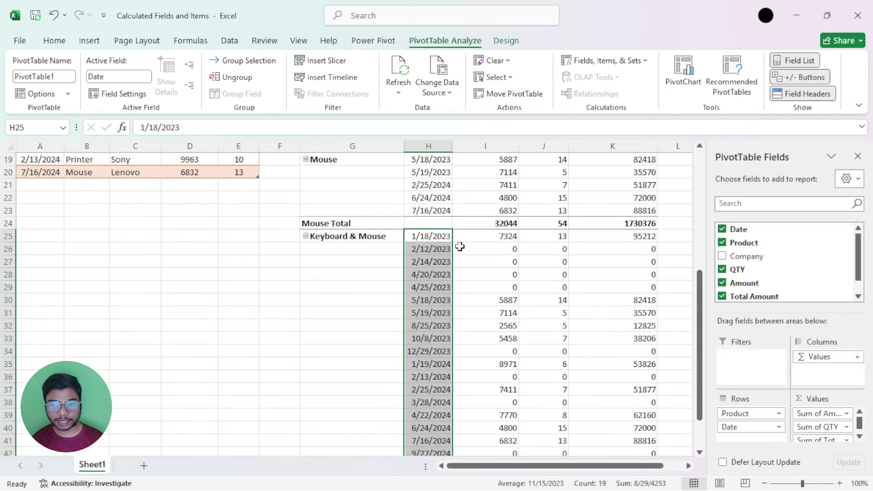
drag(438, 249, 438, 286)
drag(488, 250, 628, 292)
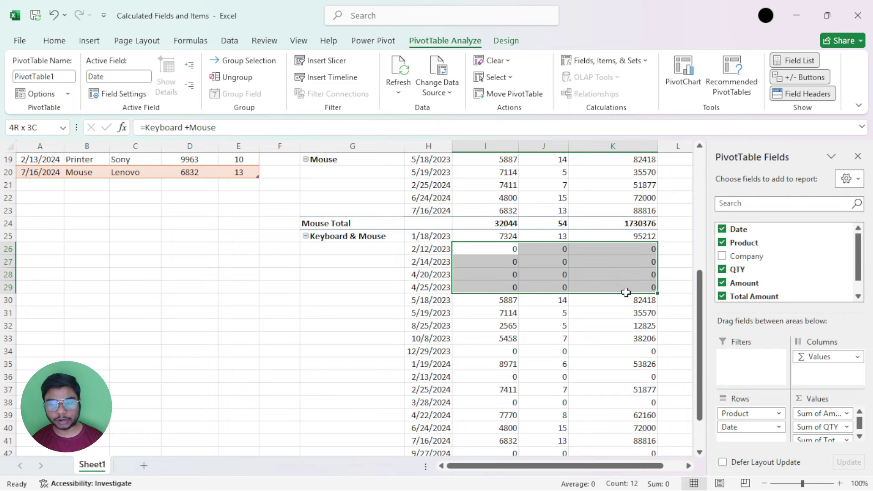
Inspect the Keyboard & Mouse amount, quantity and total amount for 1/18/2023, and the amount for 5/18/2023.
click(427, 235)
click(493, 236)
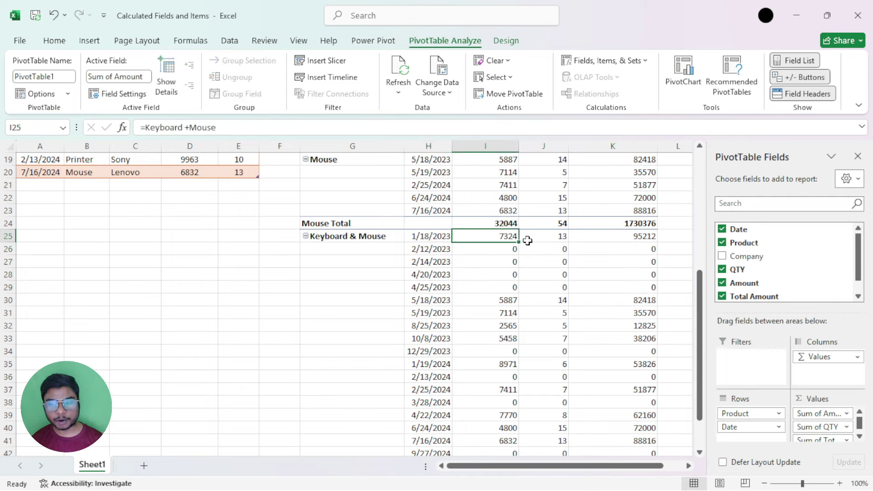
click(556, 236)
scroll(544, 276, down, 1)
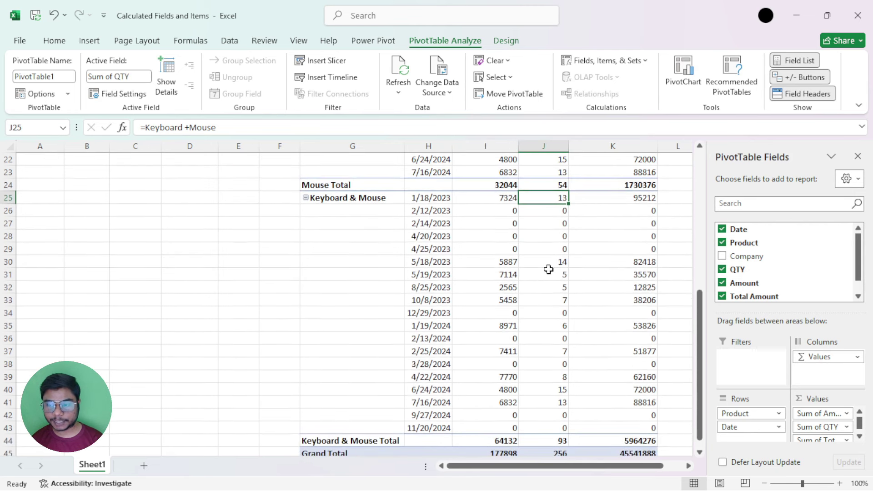
click(503, 197)
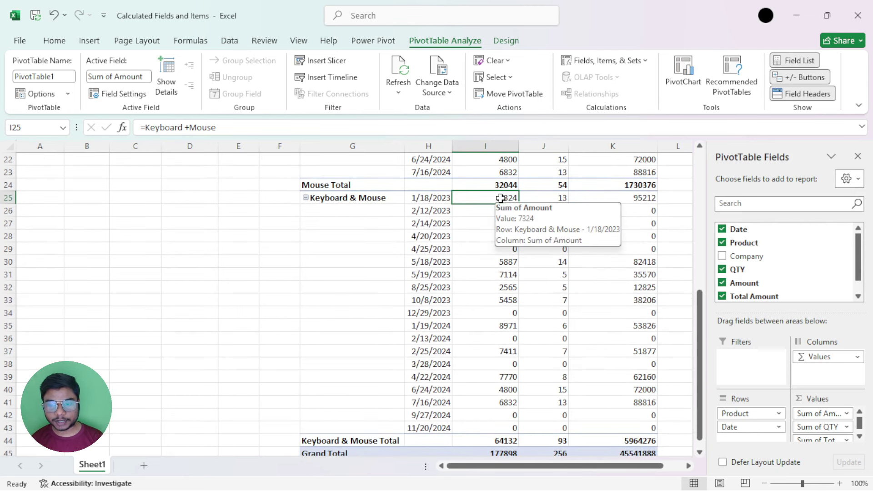
click(555, 197)
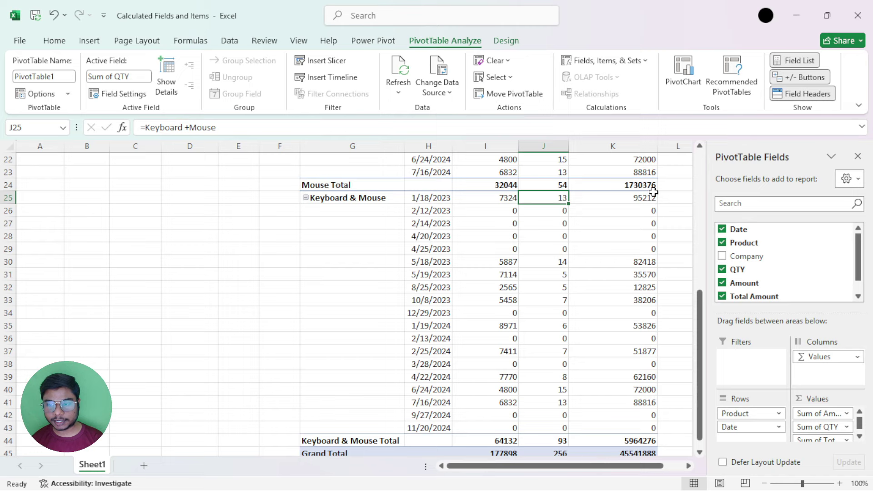
click(630, 198)
scroll(629, 222, down, 1)
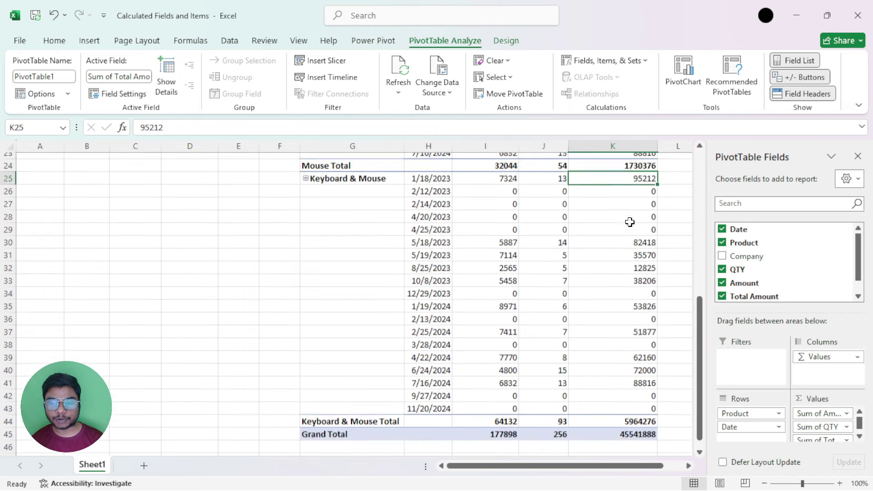
click(505, 224)
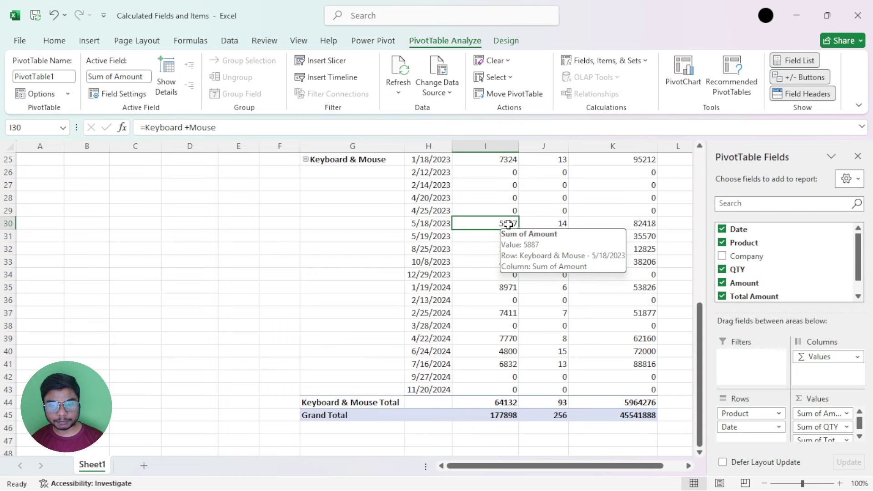
Check the sums of the Keyboard & Mouse rows 25 to 43 in columns I, J and K against the subtotal row.
scroll(530, 240, up, 2)
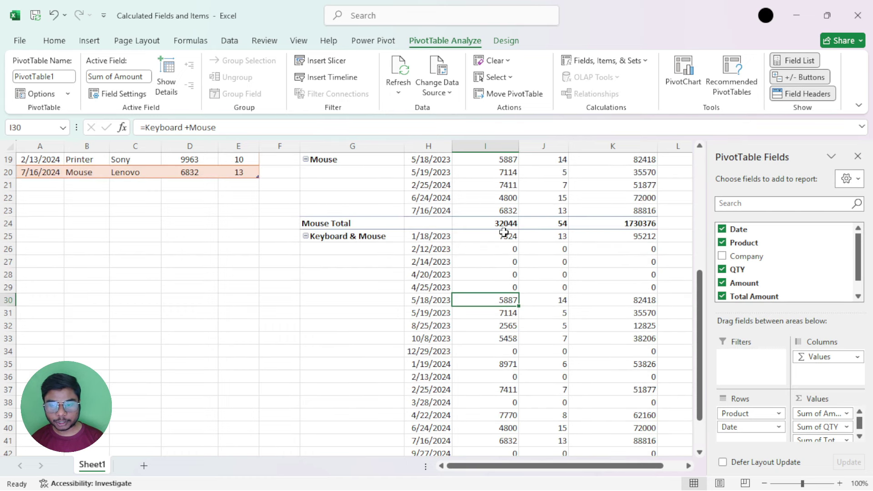
drag(504, 236, 506, 415)
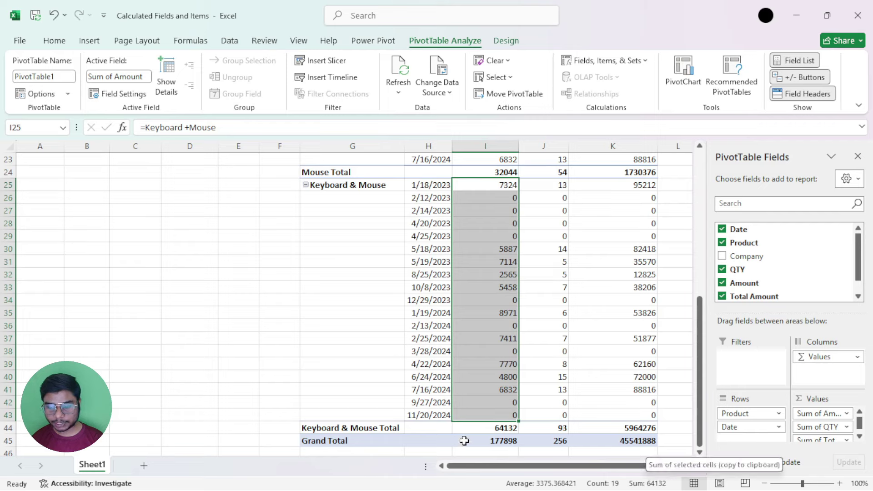
scroll(503, 429, down, 2)
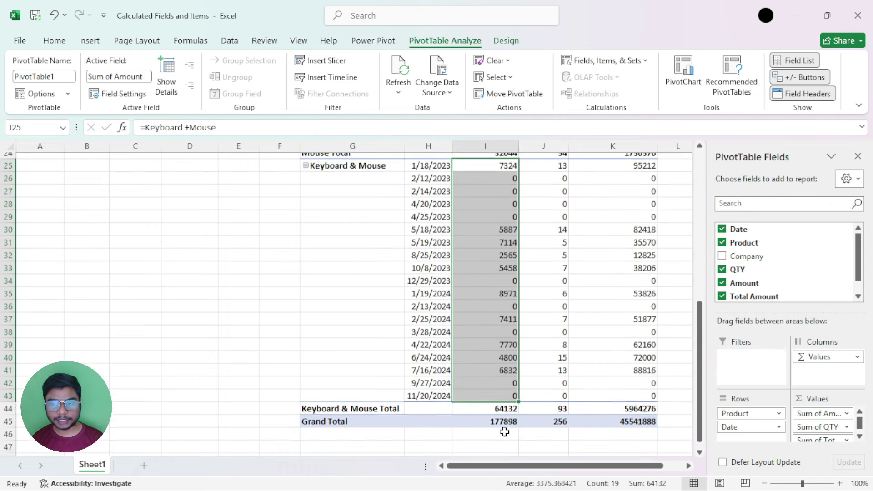
scroll(571, 190, up, 1)
scroll(572, 190, up, 1)
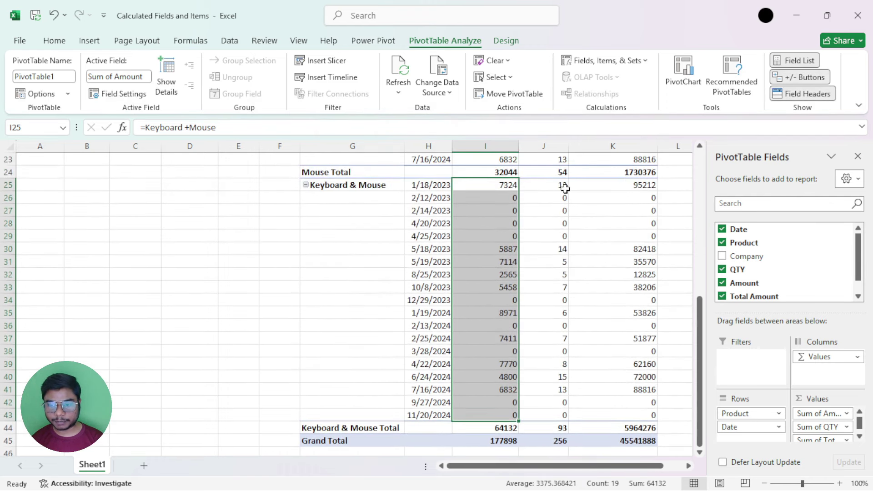
click(560, 184)
drag(560, 184, 561, 415)
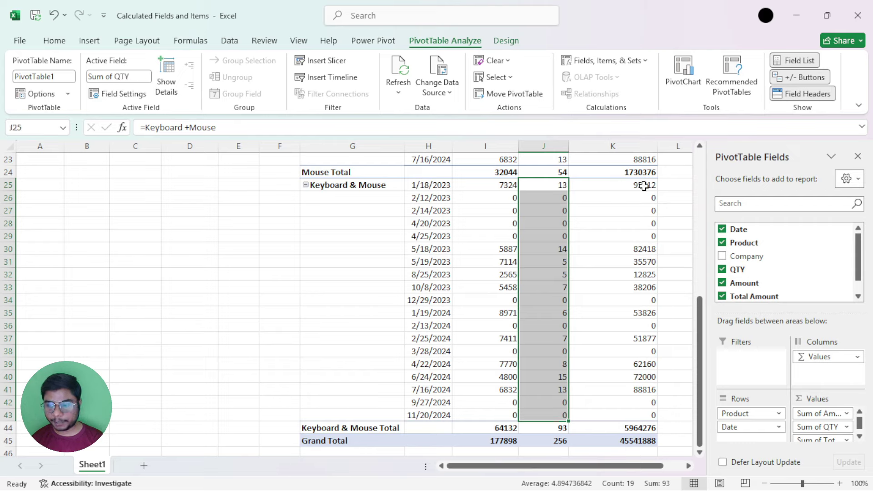
drag(644, 186, 643, 414)
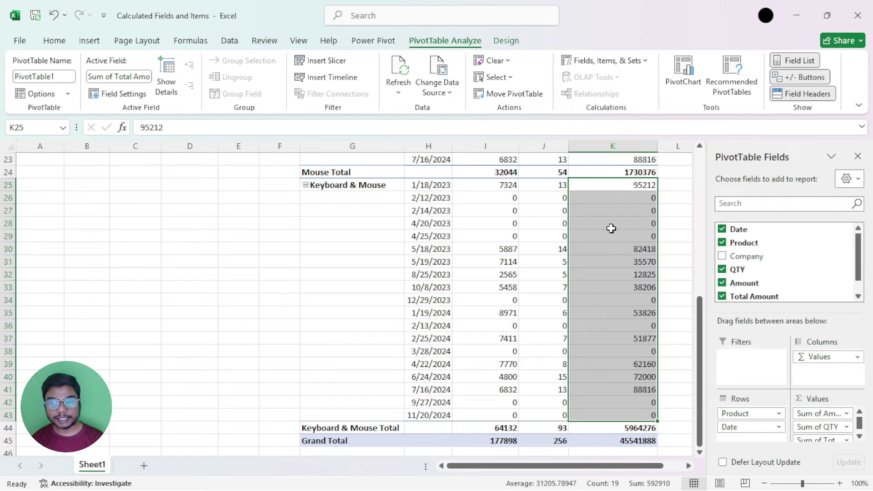
Inspect the amount, quantity and total amount in the Keyboard & Mouse Total row.
click(511, 426)
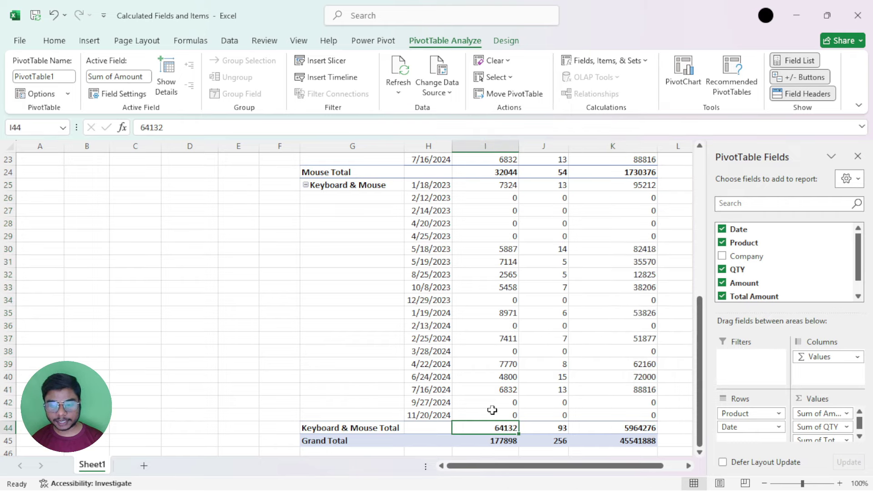
click(558, 428)
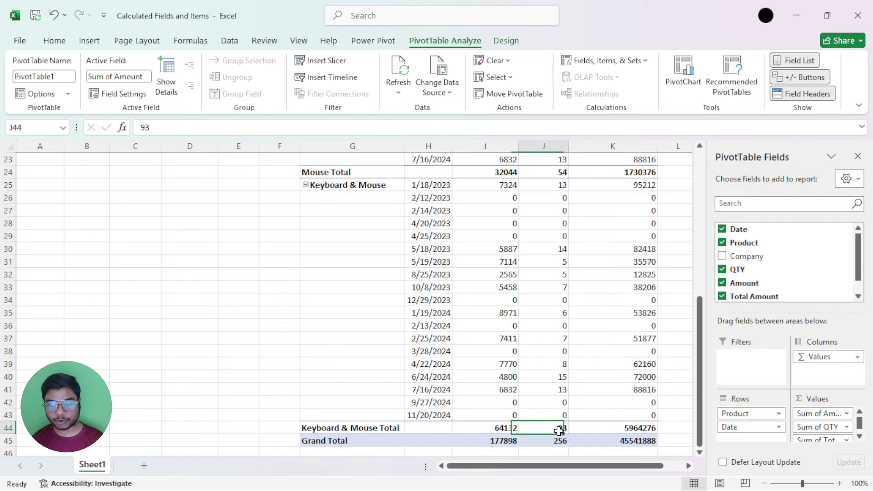
click(641, 428)
Check the Keyboard & Mouse total amount with the formula =I44*J44 in L44, and delete the formula again.
click(676, 432)
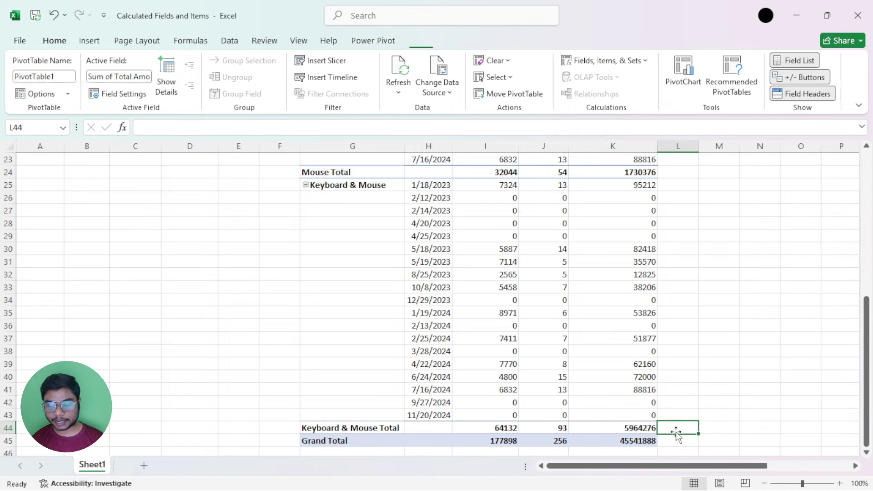
text(=)
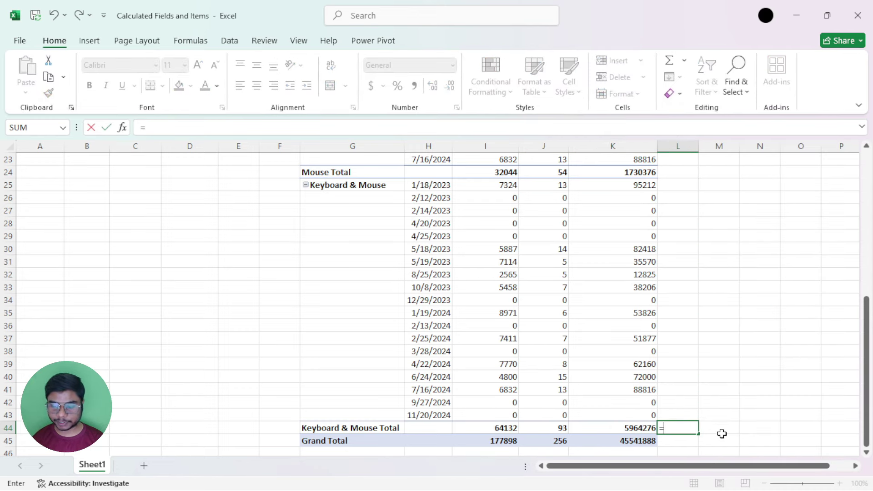
click(506, 432)
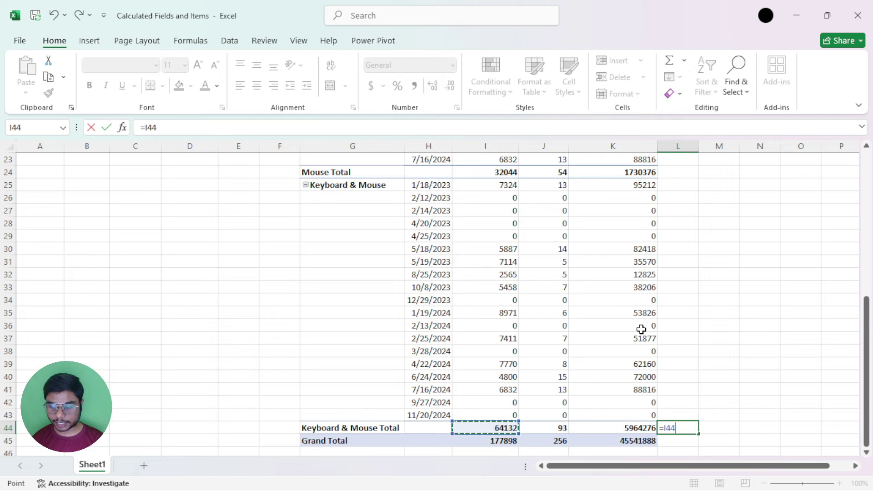
text(*)
click(564, 432)
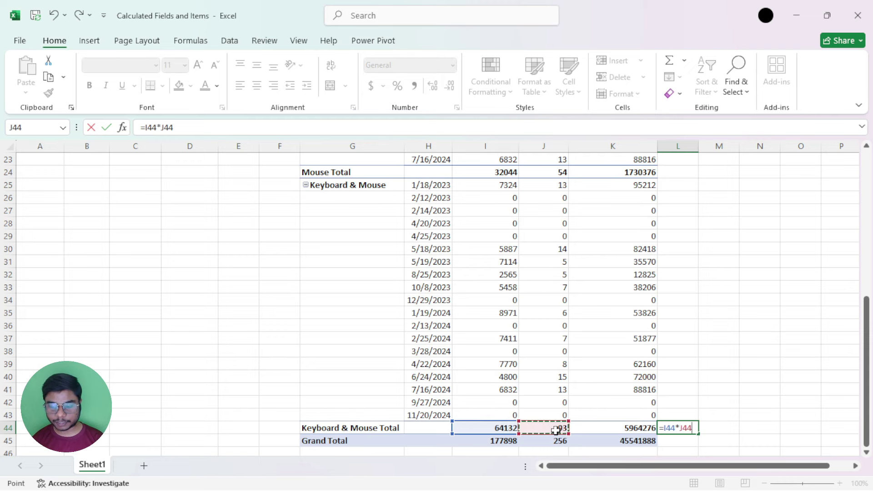
key(Return)
scroll(672, 398, down, 1)
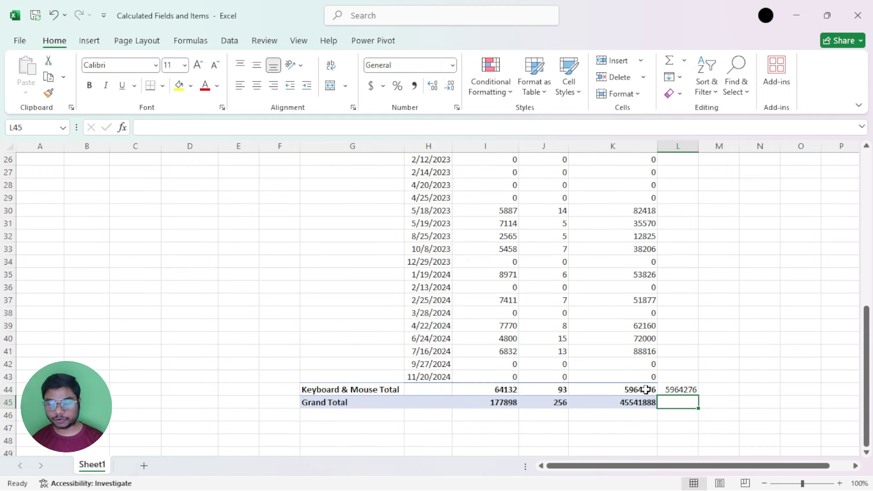
click(668, 388)
key(Delete)
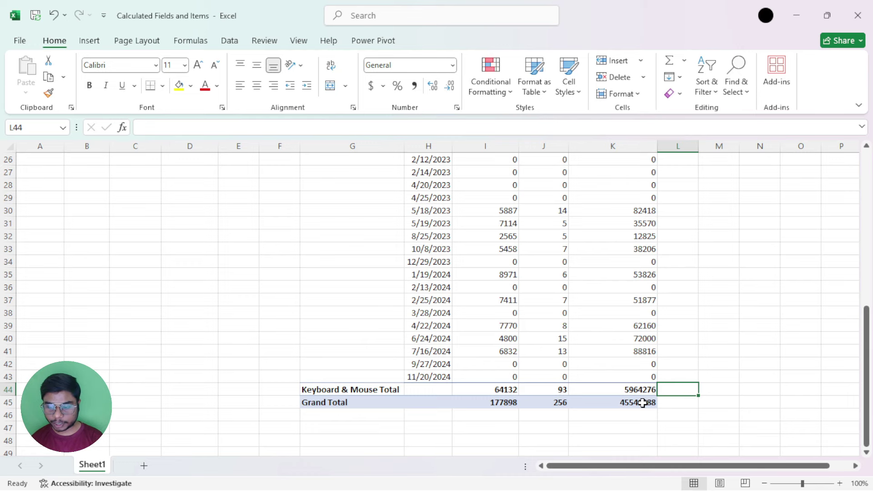
Inspect the grand total of Total Amount, the product groups and the available calculated field and item commands.
click(644, 402)
scroll(638, 409, up, 8)
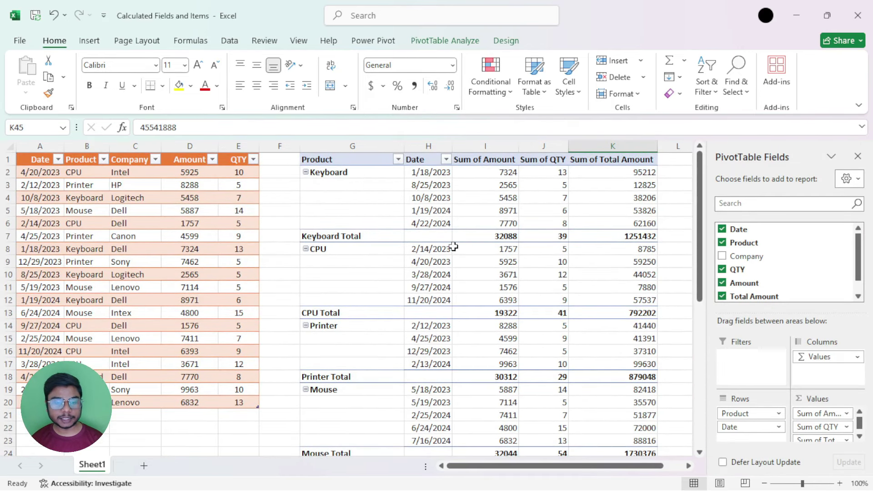
scroll(515, 285, down, 2)
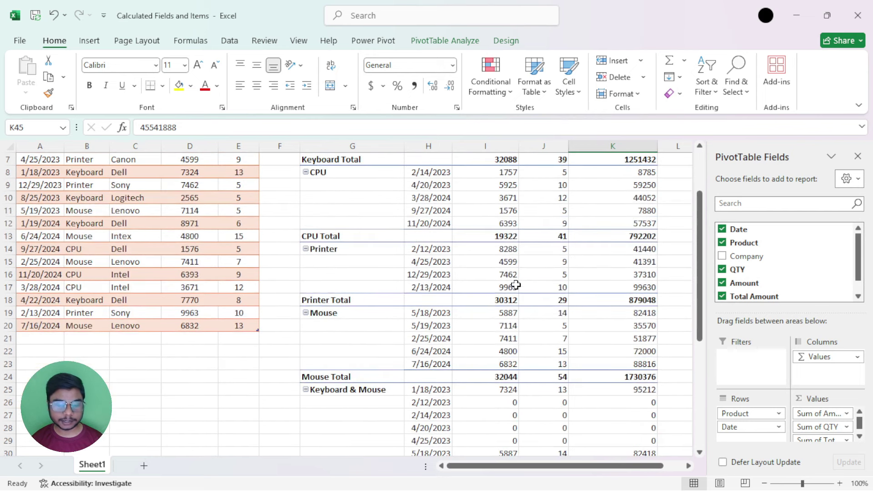
scroll(515, 285, up, 2)
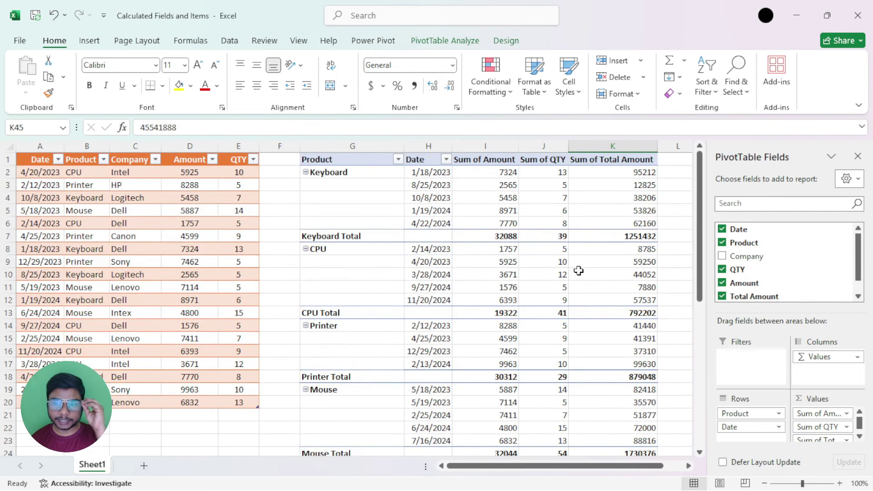
click(459, 40)
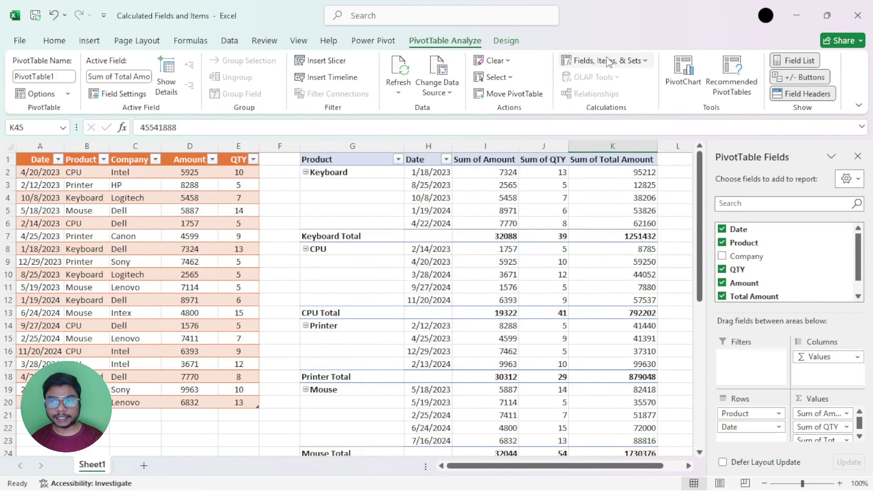
click(644, 62)
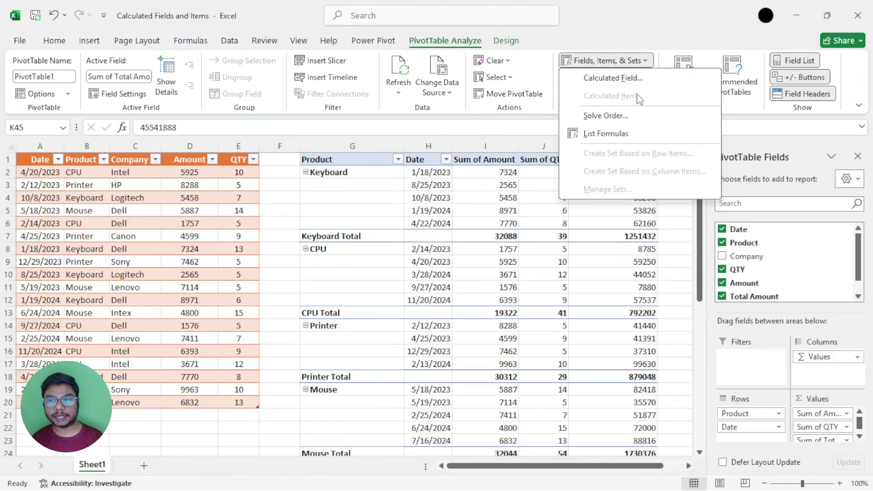
click(500, 203)
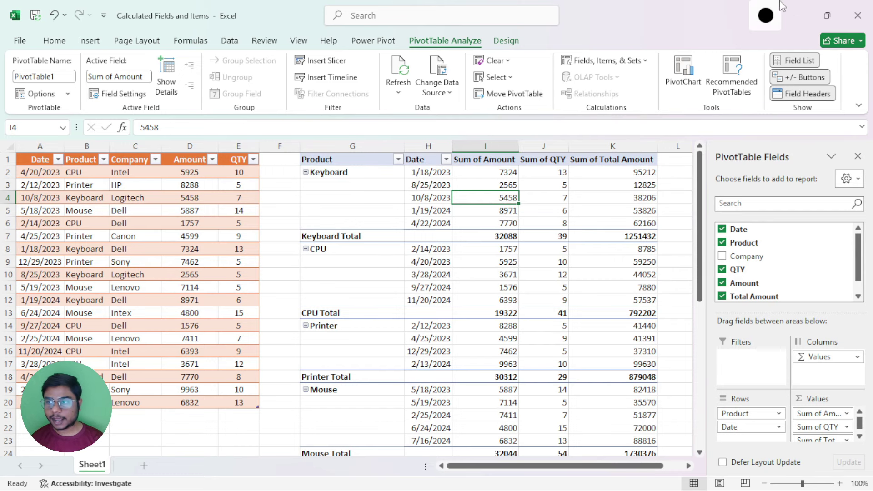
Switch to the Calculated Fields and Items1 workbook and autofit all column widths on the Employee Data sheet.
click(795, 15)
click(648, 469)
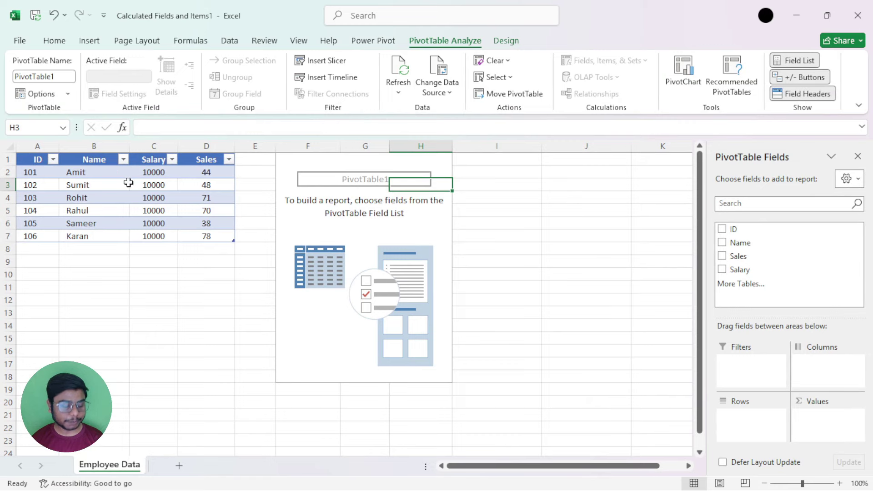
click(12, 148)
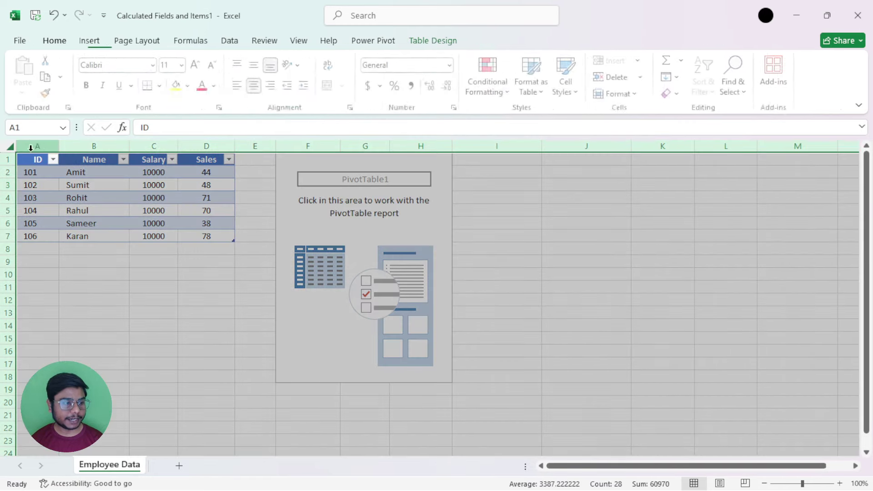
double_click(59, 146)
click(82, 173)
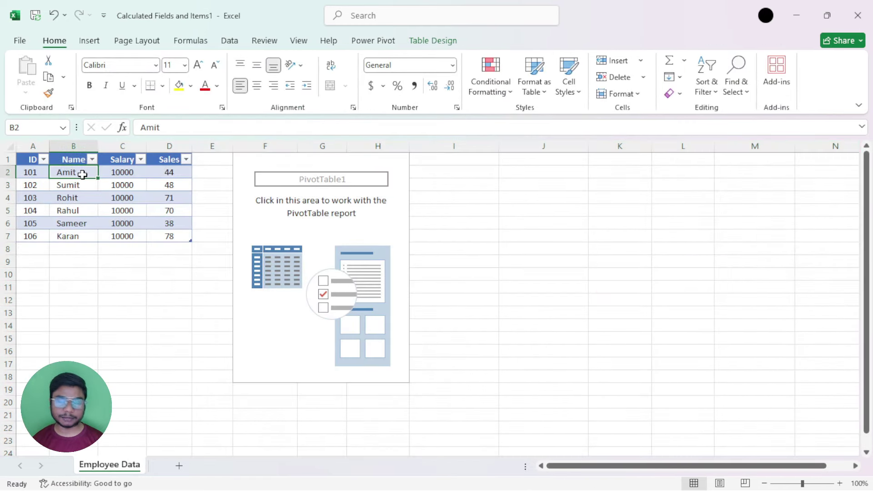
click(110, 192)
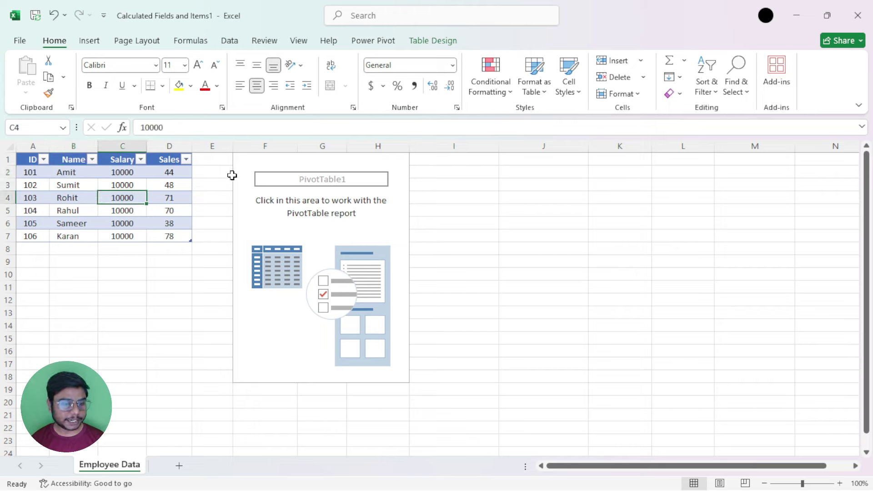
Build the empty pivot table with Name as the row field and Salary as a summed value.
click(262, 167)
click(370, 262)
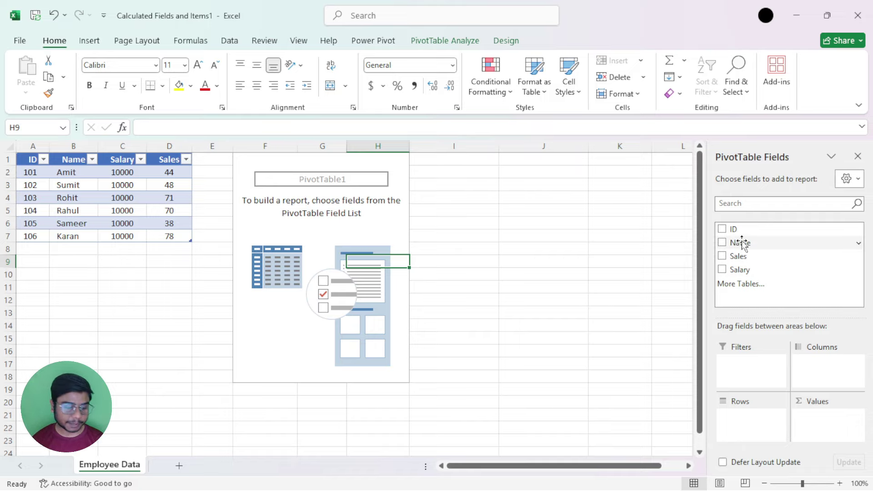
drag(742, 243, 732, 416)
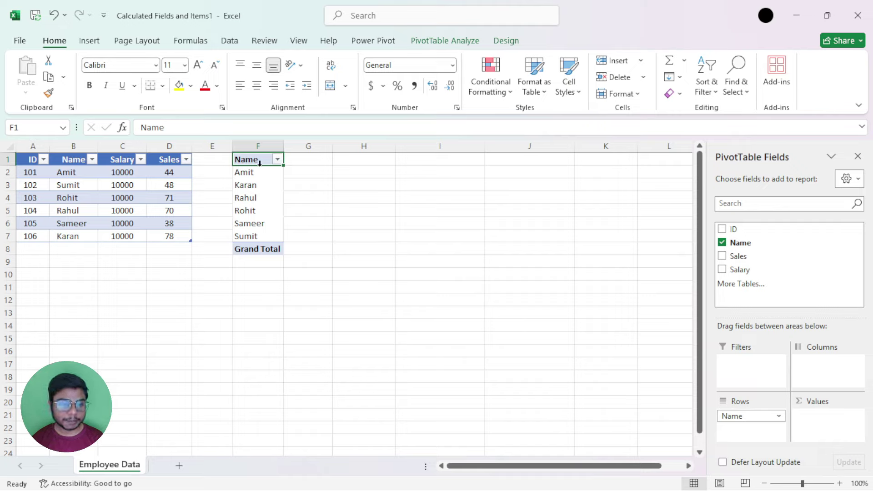
click(259, 163)
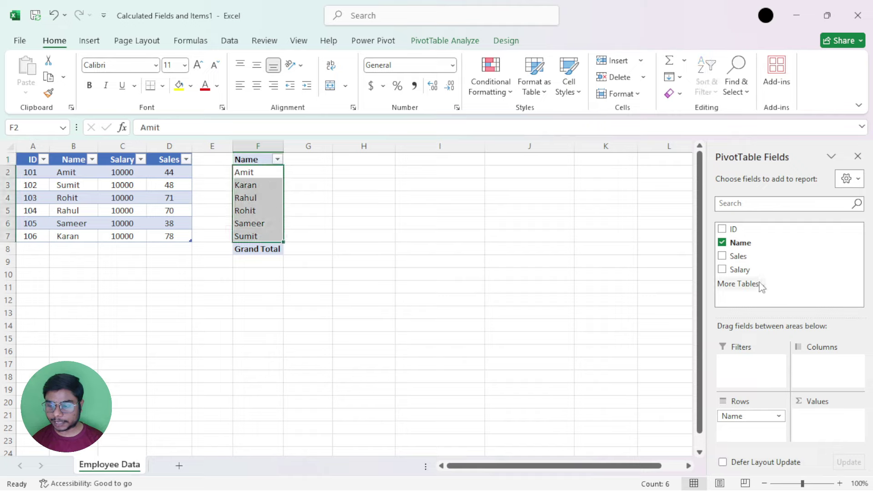
drag(741, 272, 800, 420)
Compare the pivot table's salary values and grand total with the Salary column of the source table.
drag(319, 169, 324, 236)
drag(130, 170, 128, 236)
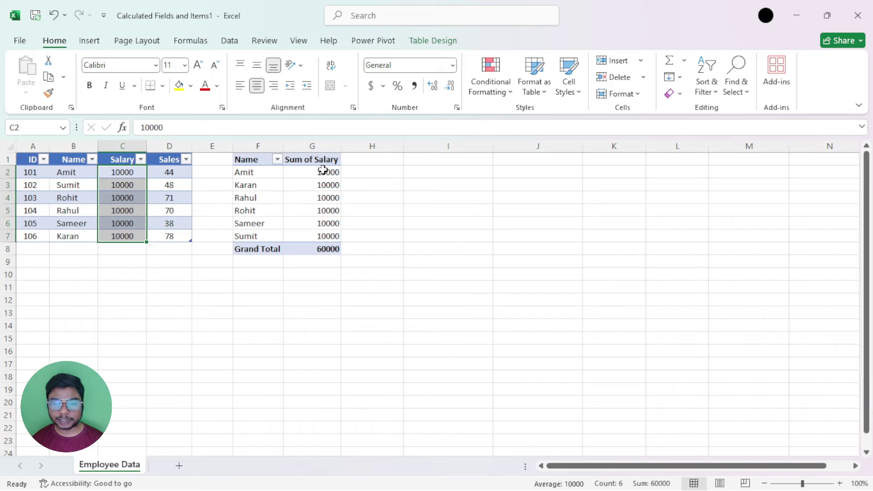
drag(321, 169, 318, 238)
click(313, 250)
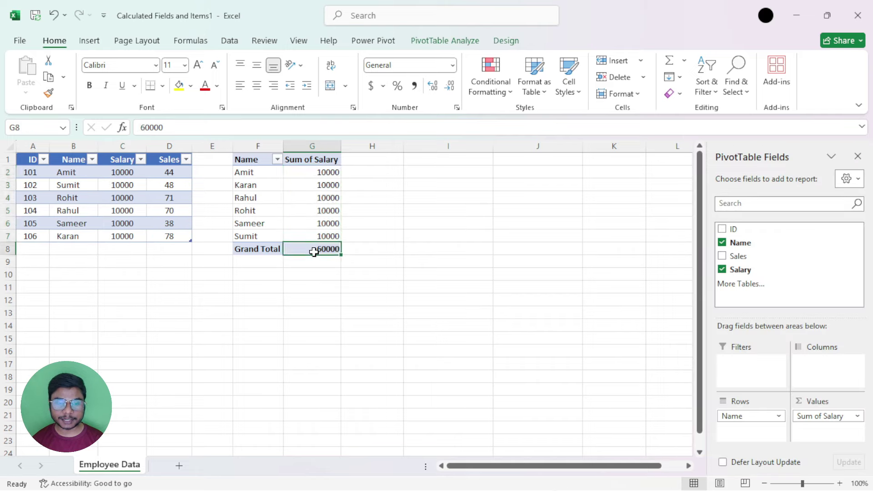
click(323, 171)
Start a new calculated field in the salary pivot table and name it 10% Increment.
click(319, 157)
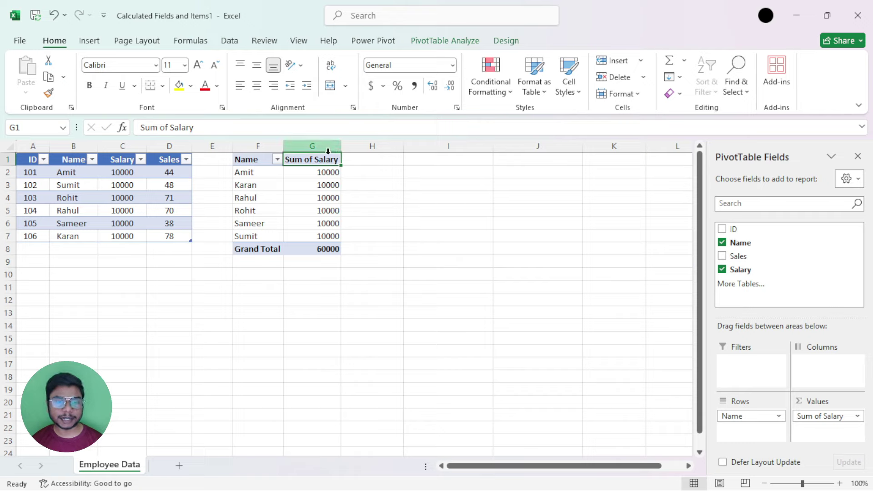
click(463, 45)
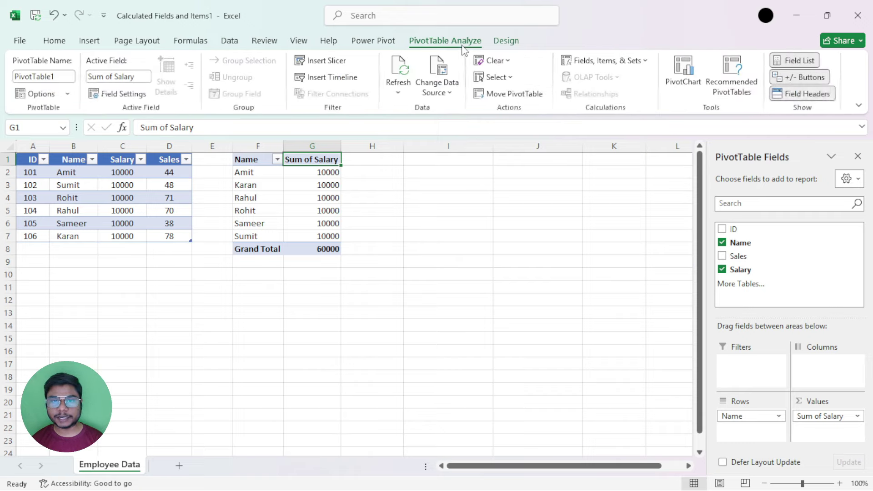
click(584, 62)
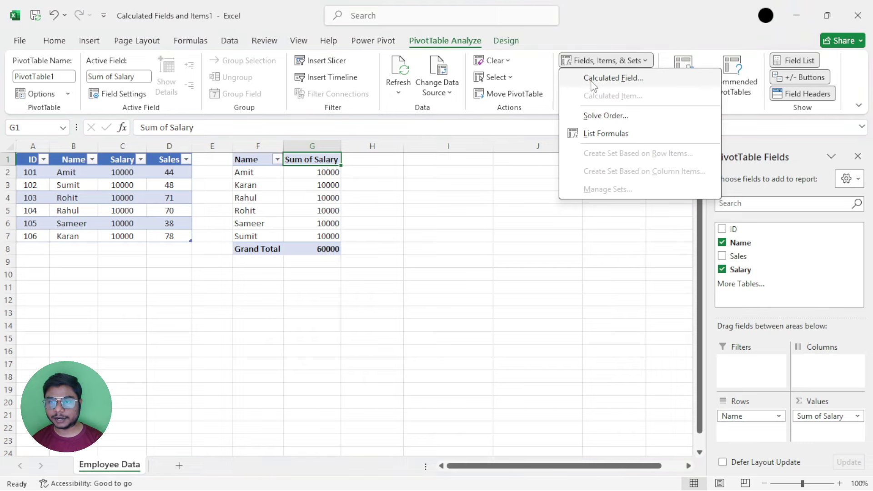
click(592, 83)
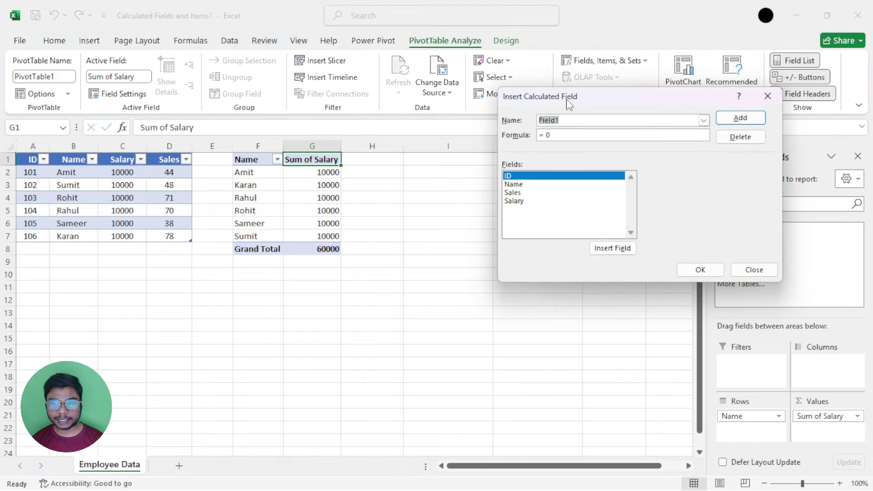
drag(569, 103, 521, 116)
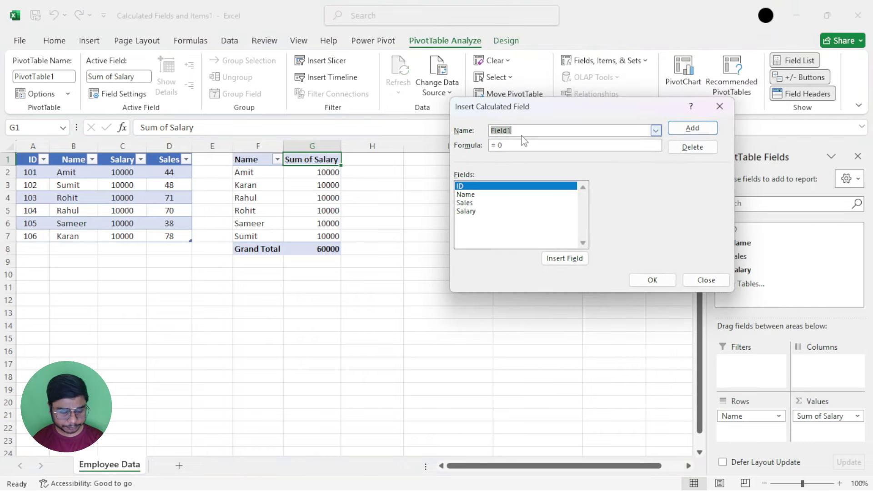
text(10% Increment)
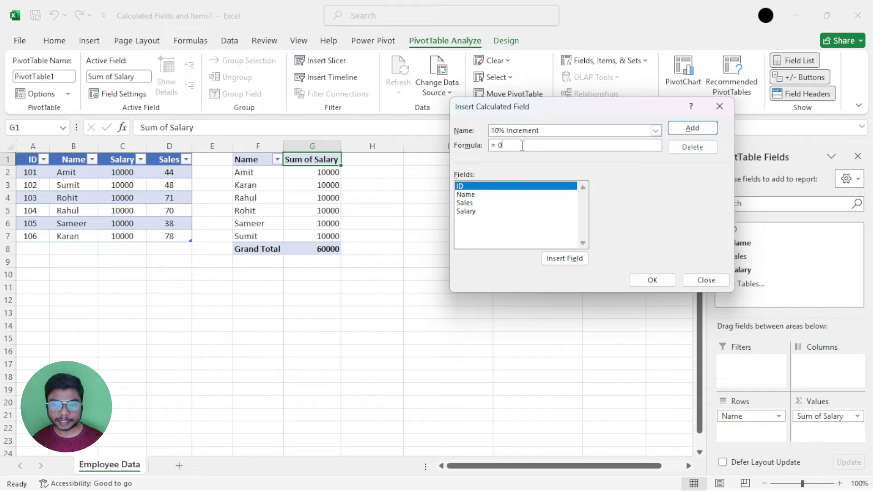
Define the 10% Increment formula as = Salary+ Salary*10%, add the field to the pivot table and check its values.
click(468, 211)
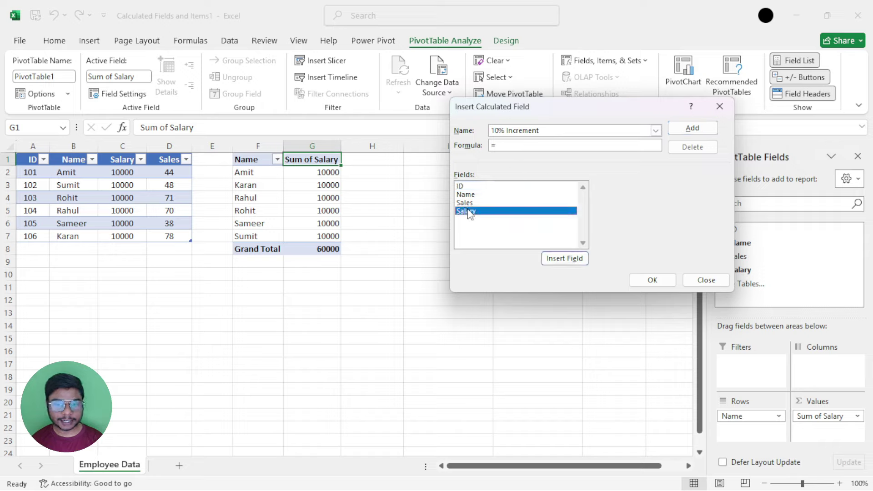
click(549, 265)
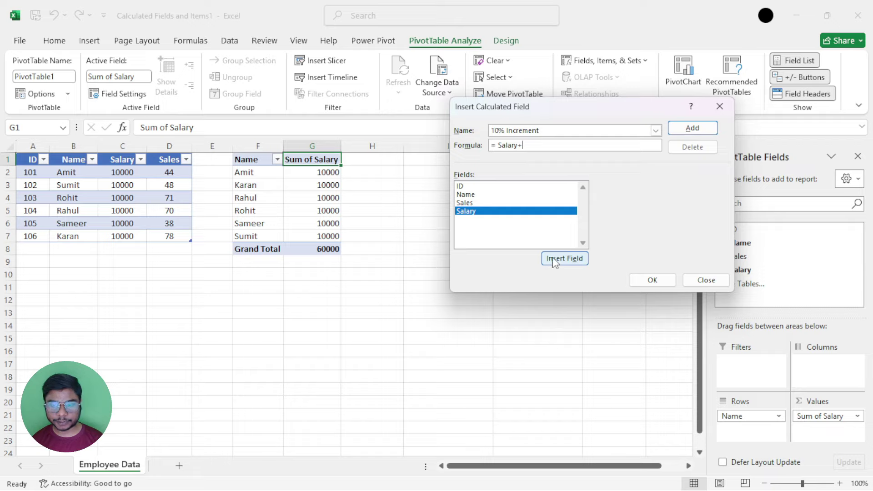
click(553, 261)
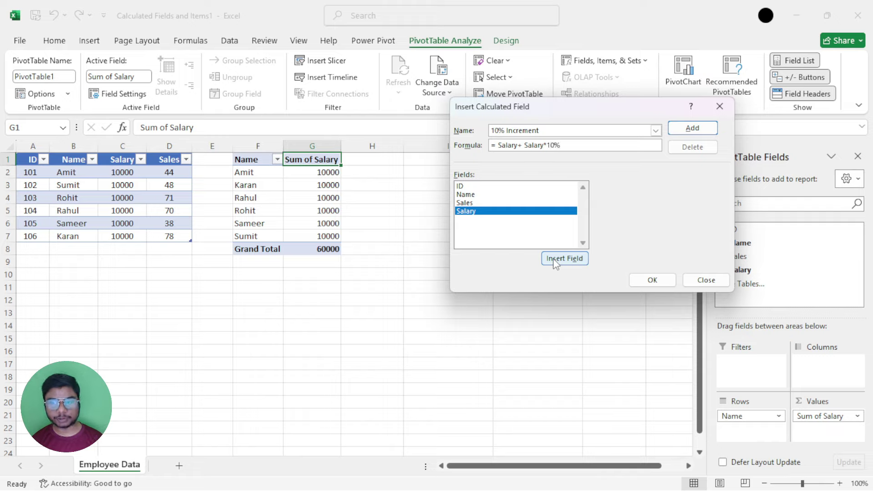
click(686, 131)
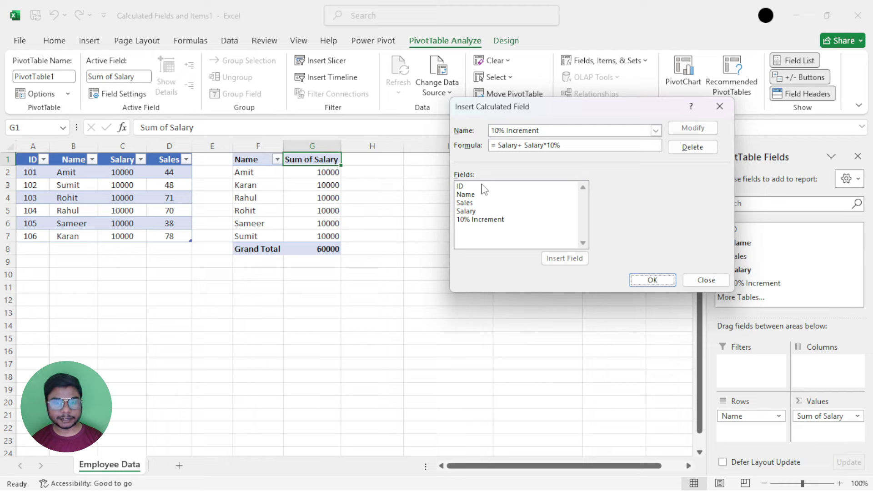
click(652, 279)
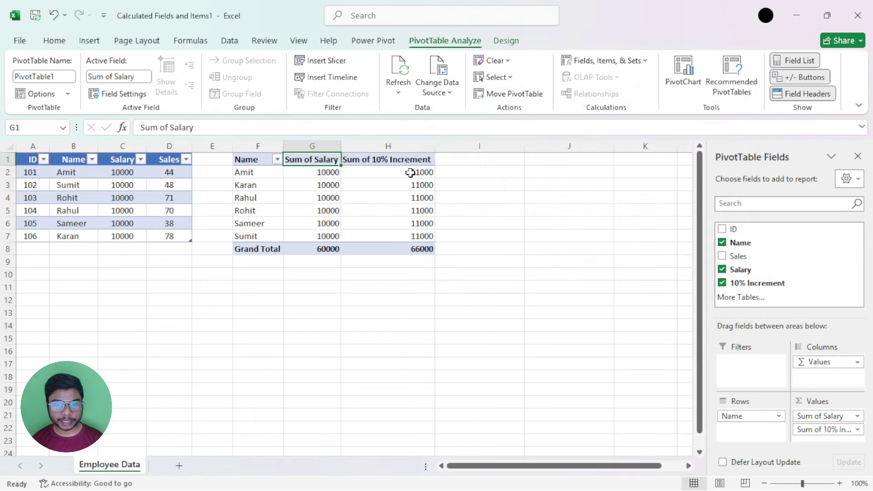
drag(409, 172, 418, 238)
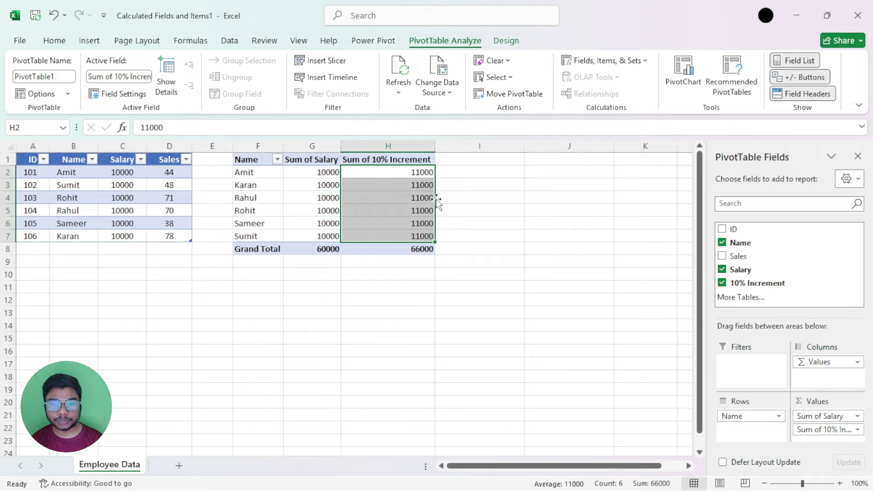
Check the 10% Increment values and their grand total against the Salary column in the pivot table.
drag(420, 173, 420, 237)
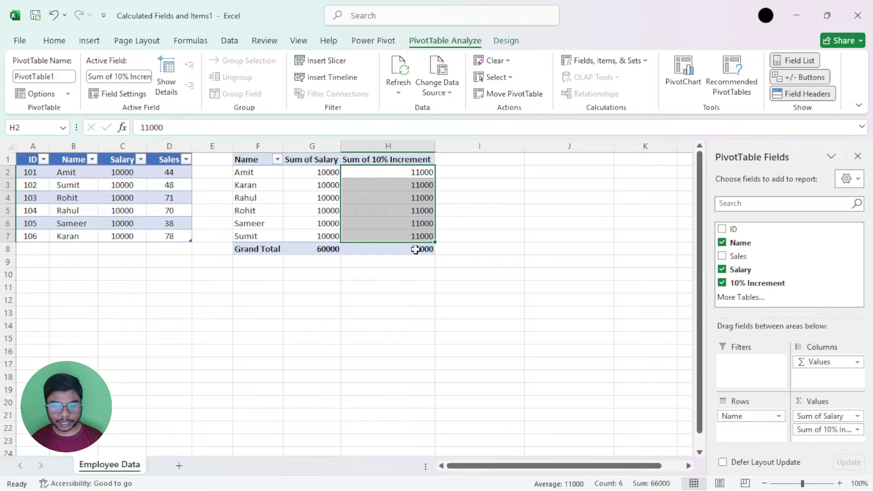
mouse_move(417, 253)
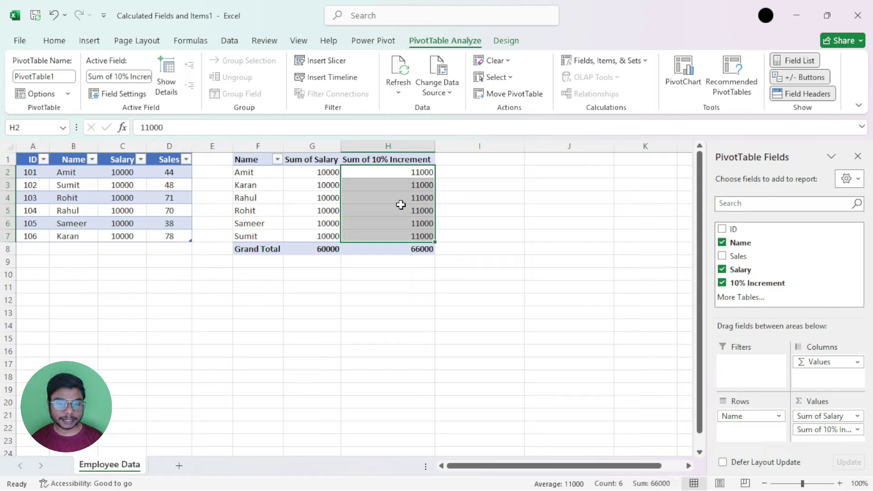
click(399, 159)
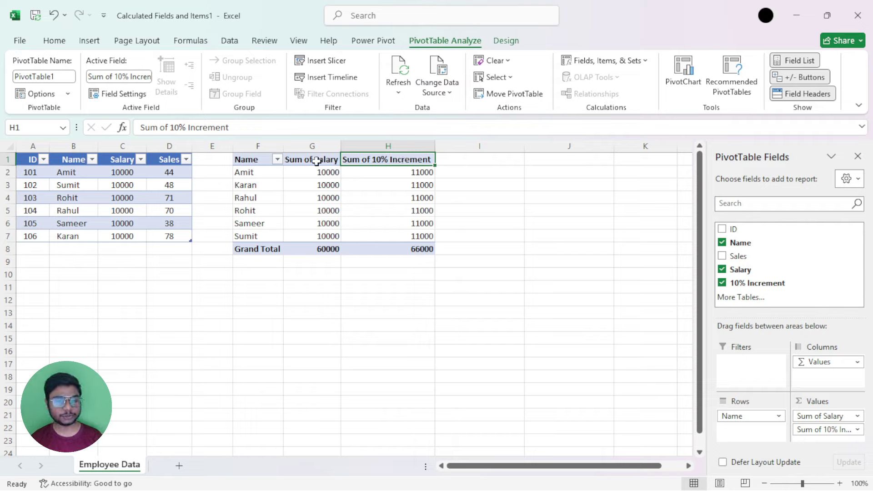
mouse_move(330, 185)
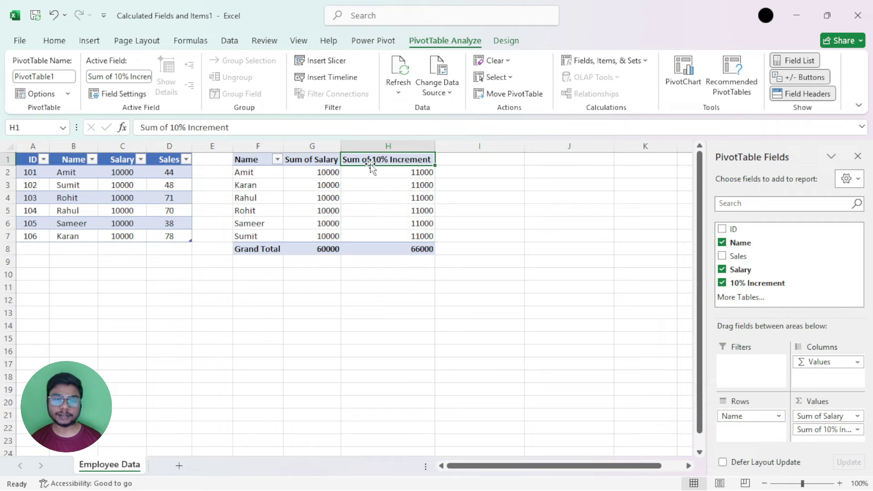
Add a calculated field named Double Salary with the formula = Salary+ Salary to the pivot table.
click(599, 64)
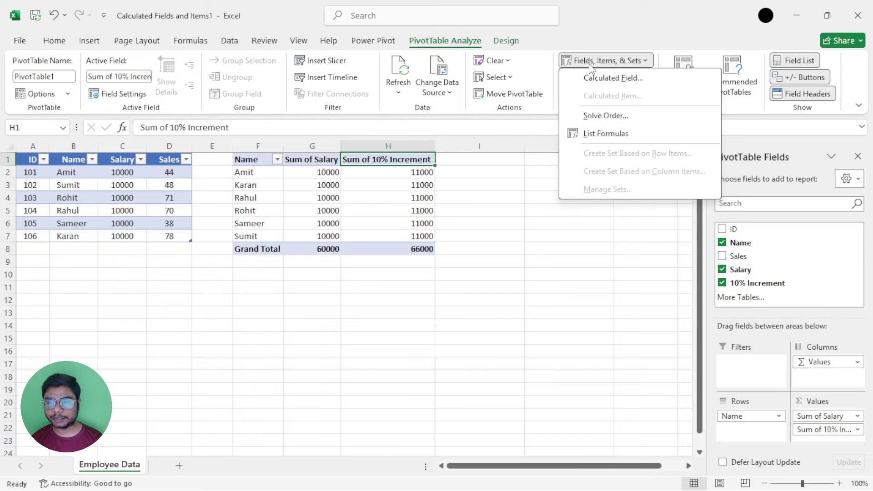
click(609, 78)
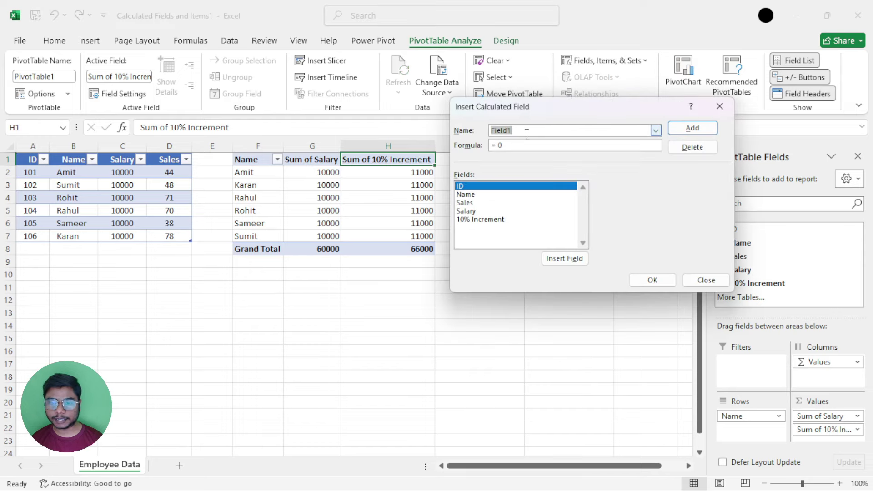
text(Double Salary)
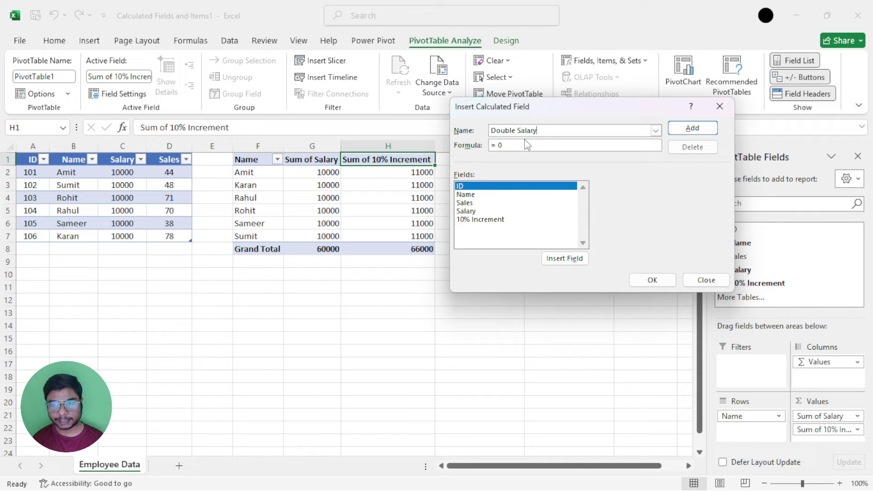
click(470, 212)
click(555, 262)
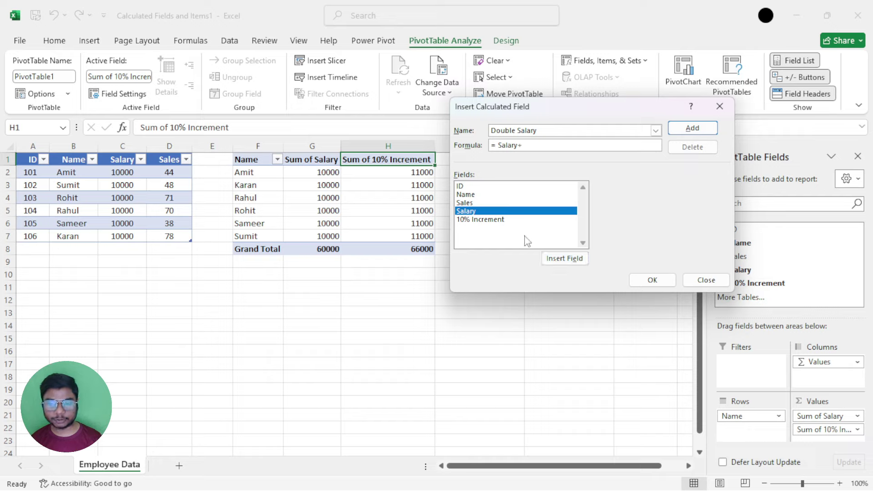
click(552, 261)
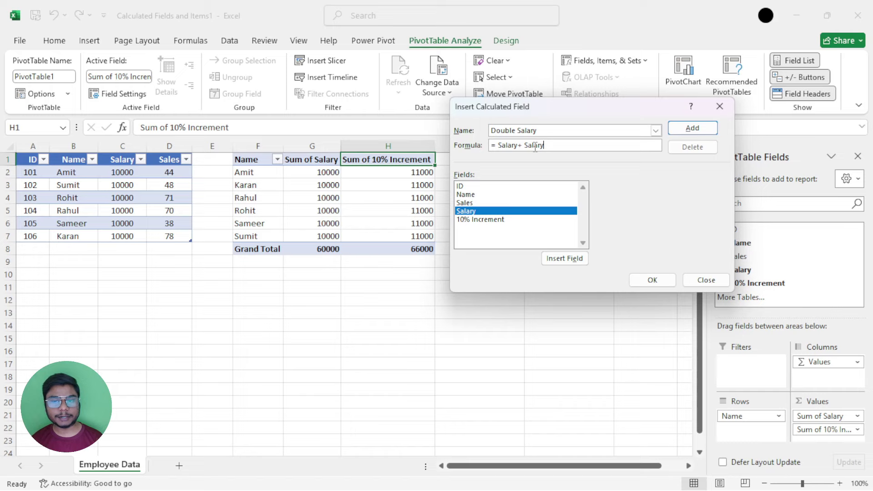
click(692, 128)
click(670, 284)
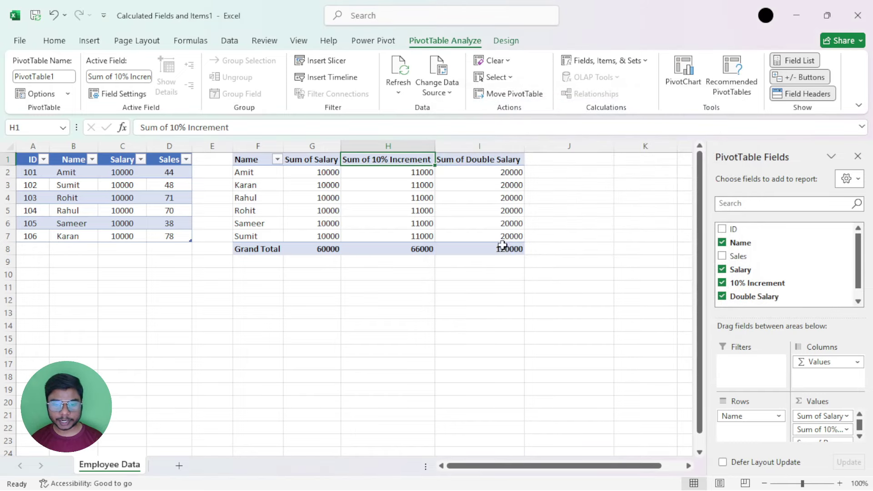
Check the Double Salary grand total with a temporary =SUM(I2:I7) in cell I9, and delete that formula.
click(500, 172)
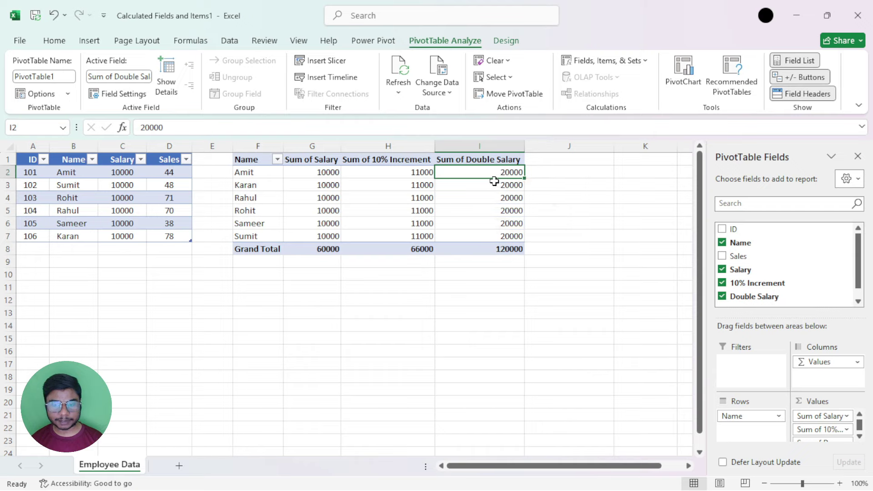
drag(493, 171, 495, 234)
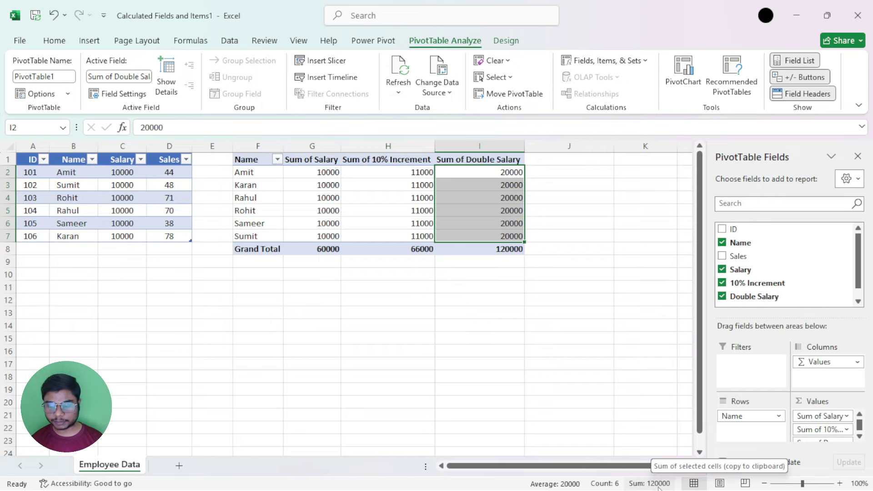
click(473, 262)
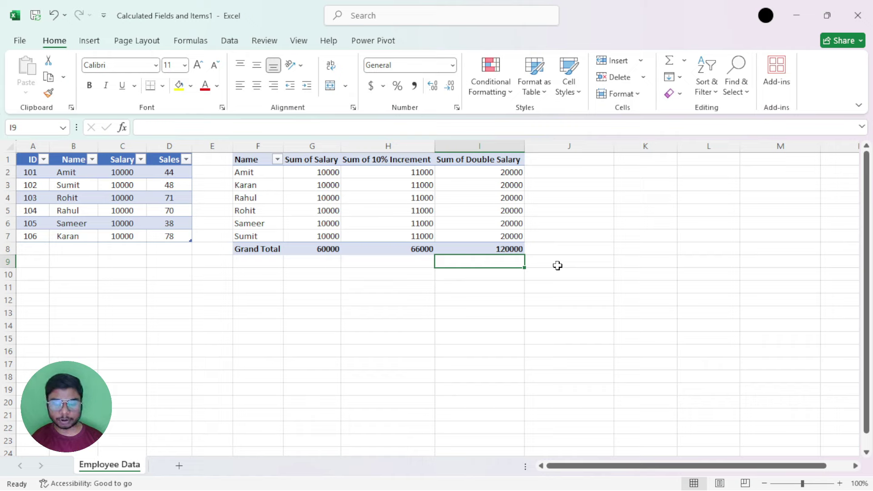
key(alt+equal)
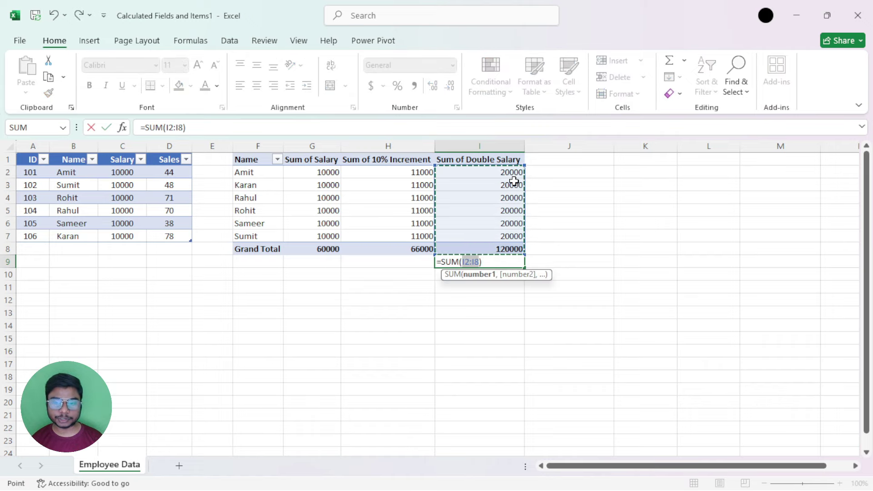
drag(514, 172, 514, 236)
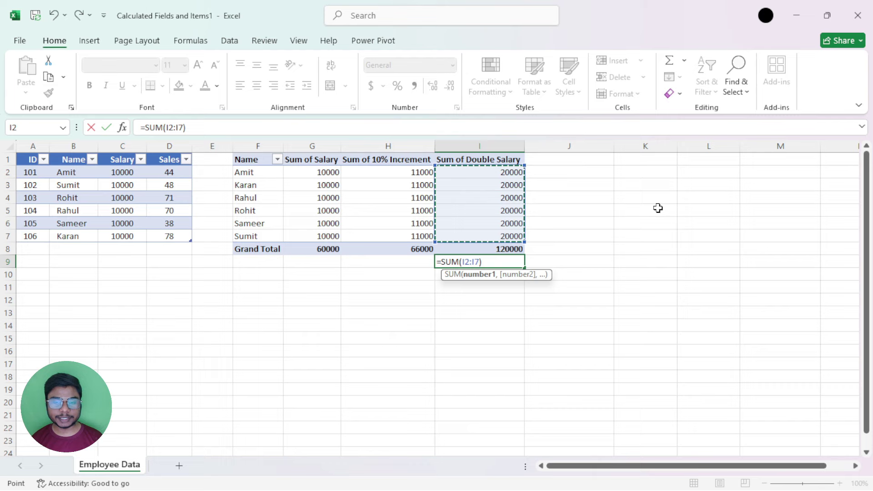
key(Return)
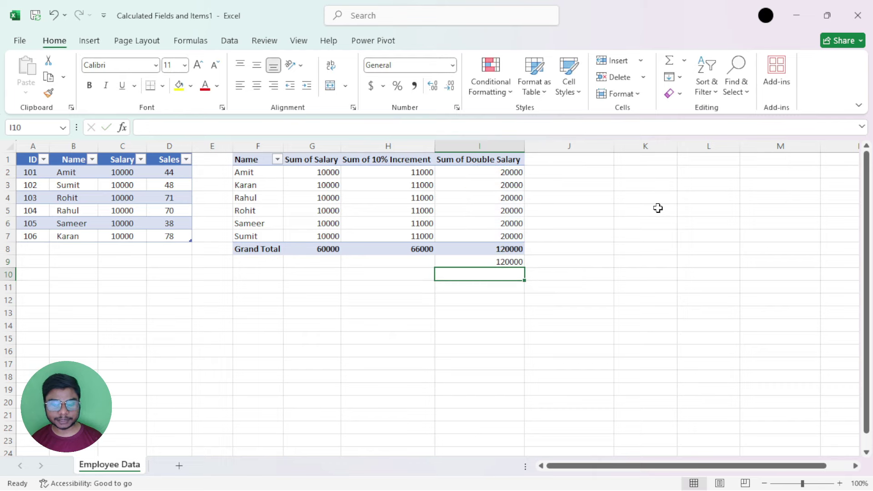
click(511, 261)
key(Delete)
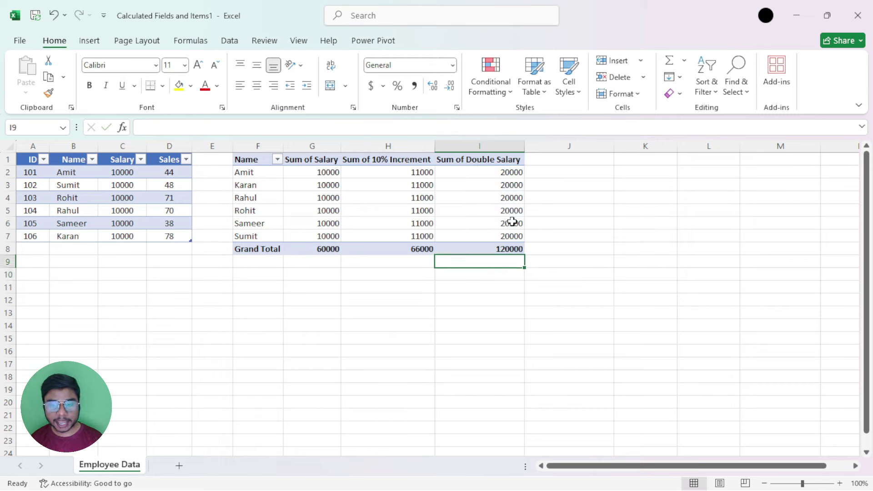
Modify the existing Double Salary calculated field so its formula is =Salary +10000, and apply the change to the pivot table.
click(490, 158)
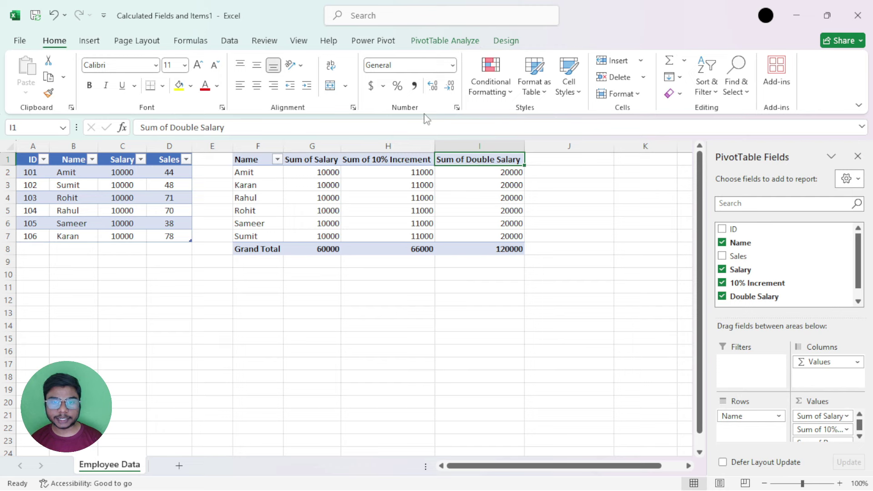
click(410, 159)
click(434, 42)
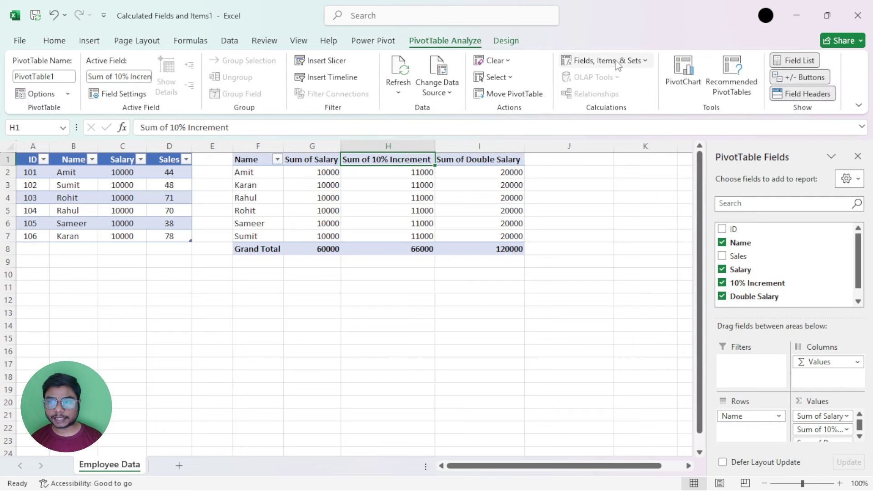
click(613, 61)
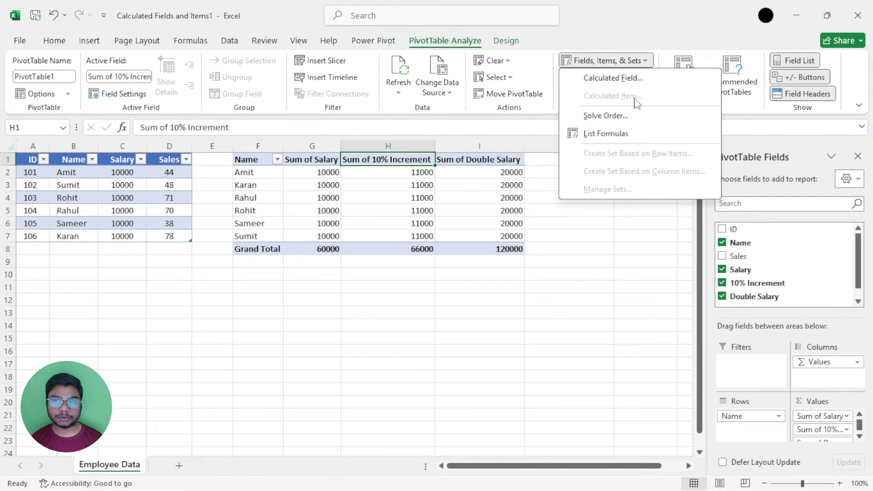
click(630, 82)
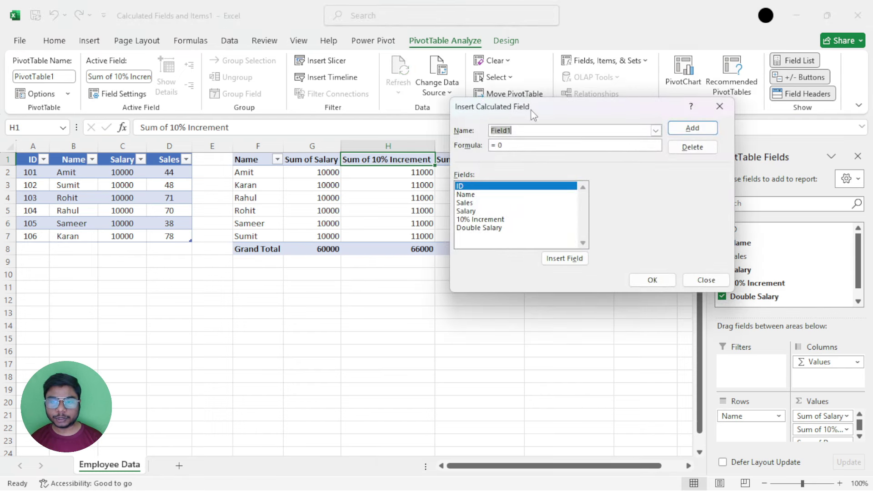
drag(530, 110, 616, 96)
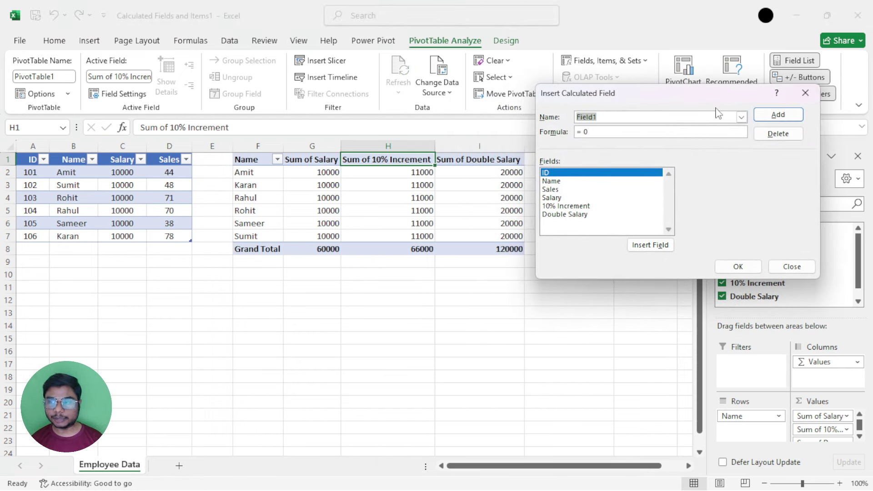
click(741, 117)
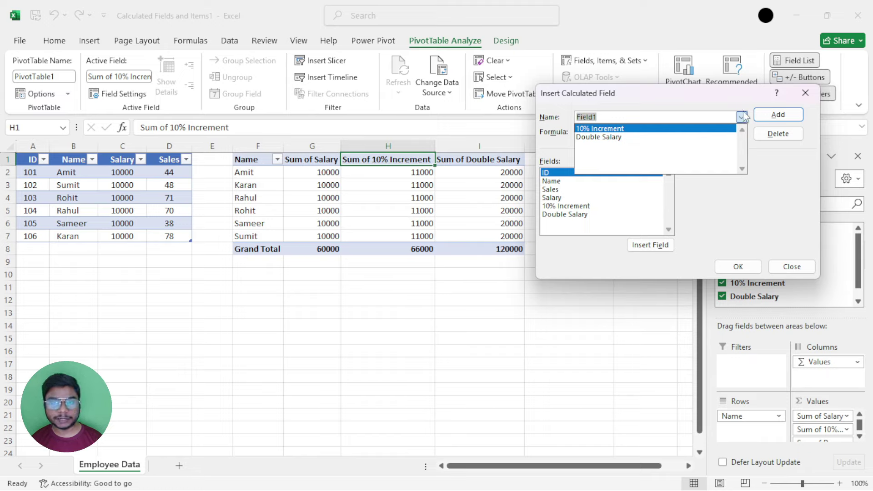
click(594, 136)
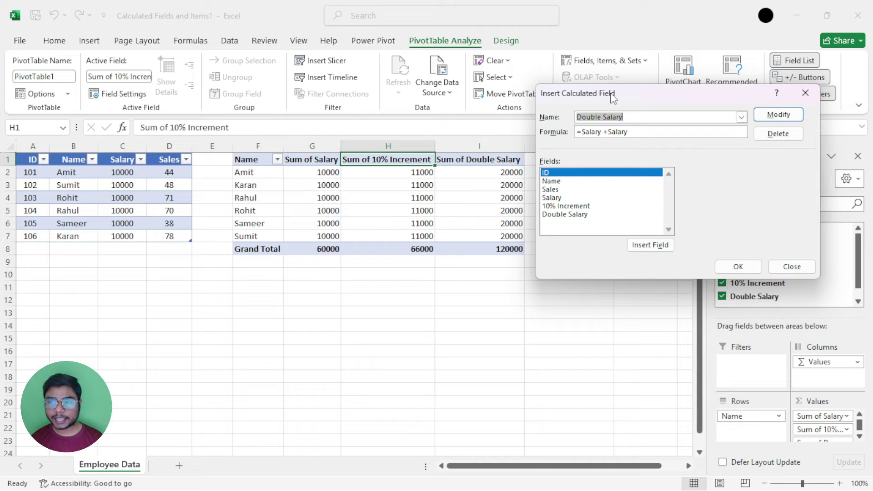
drag(610, 94, 618, 94)
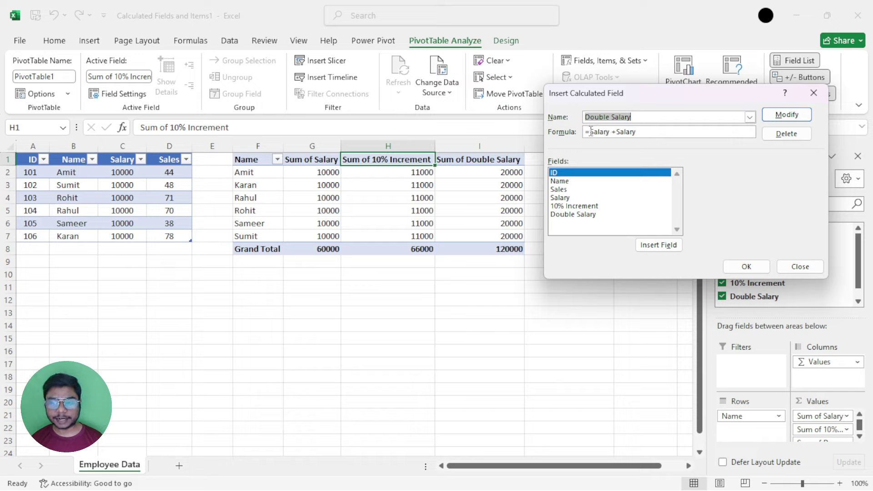
drag(617, 131, 642, 132)
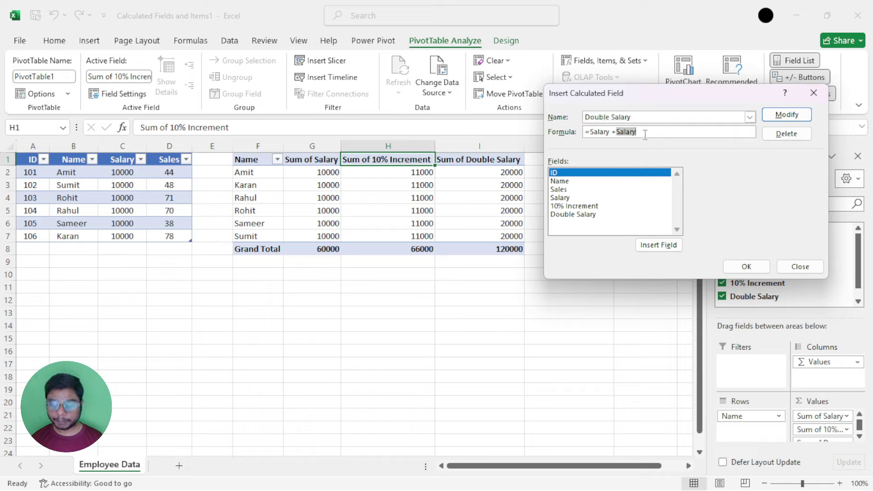
text(10000)
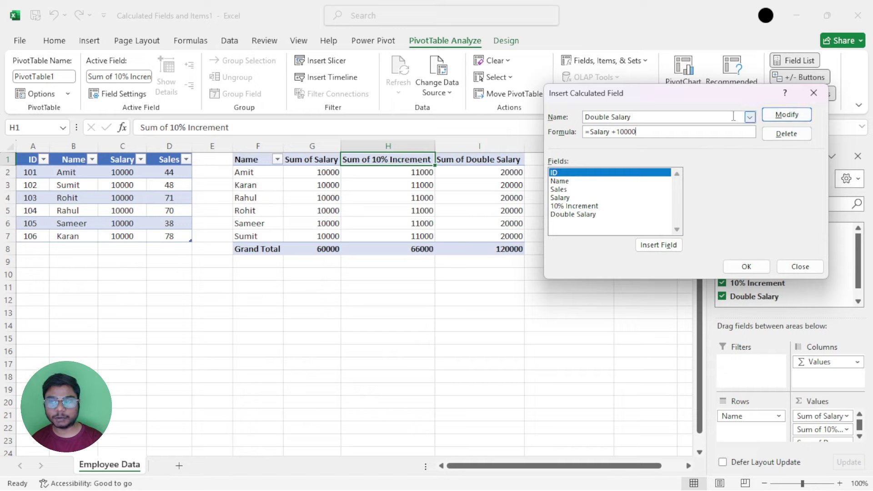
click(787, 115)
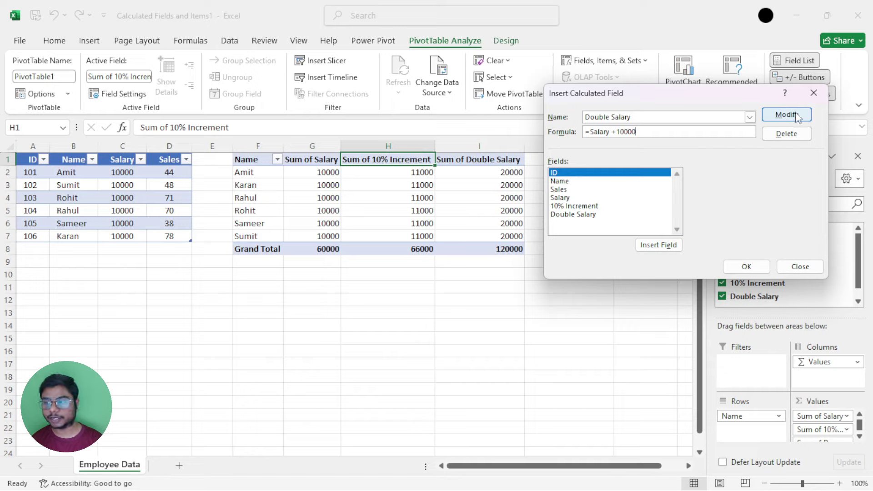
click(746, 267)
Enter =SUM(I2:I7) in cell I9 and compare it with the Double Salary grand total above.
click(504, 249)
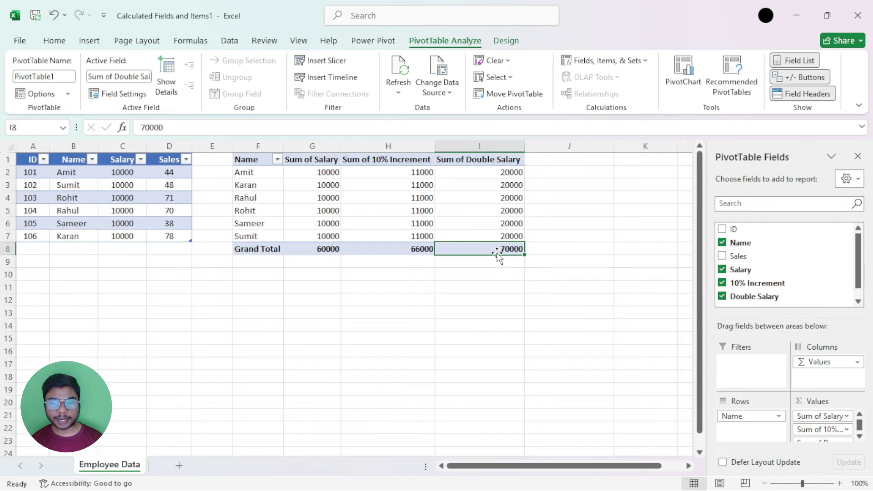
click(493, 265)
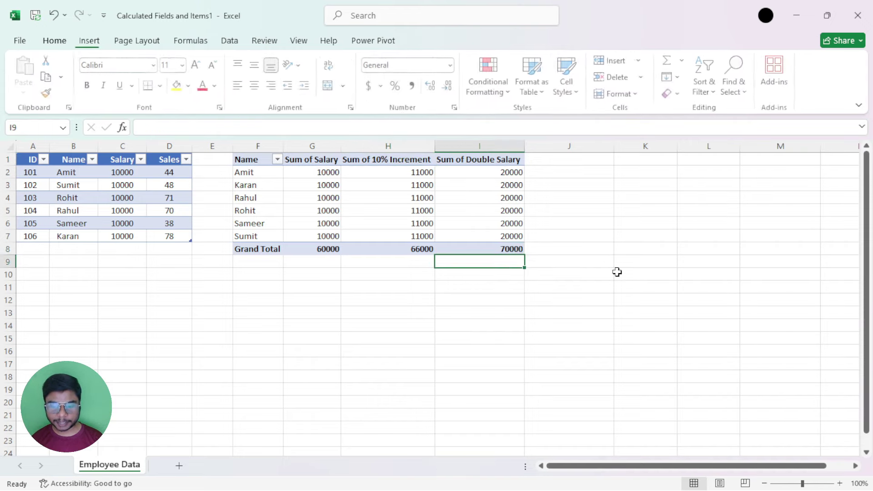
key(alt+equal)
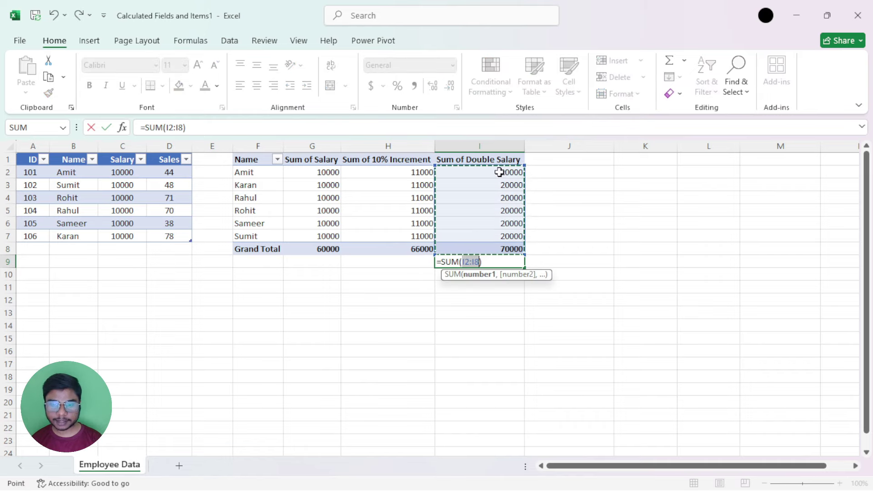
drag(501, 173, 505, 237)
key(Return)
key(Up)
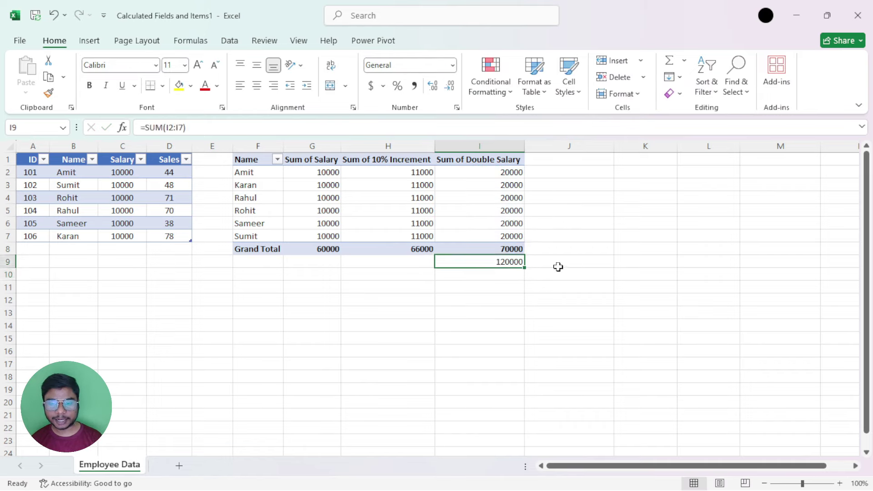
click(506, 248)
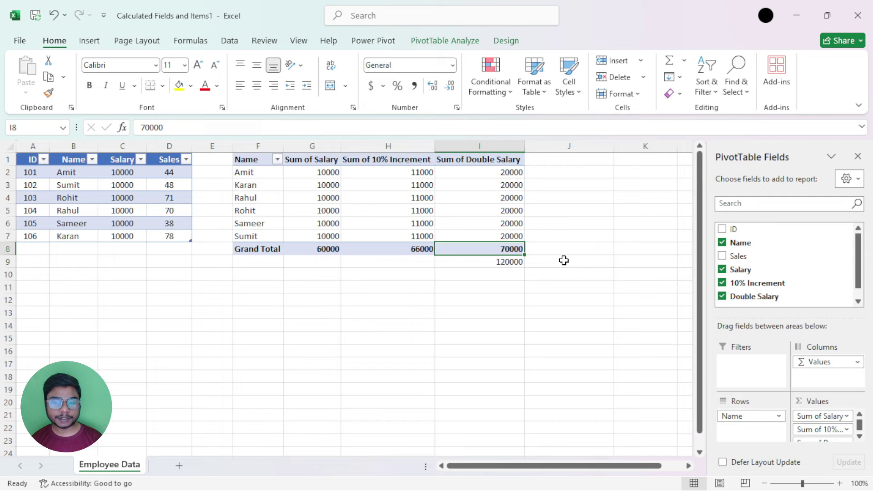
Modify the Double Salary calculated field by replacing the constant 10000 in its formula with the Salary field, and check its grand total.
click(485, 160)
click(466, 42)
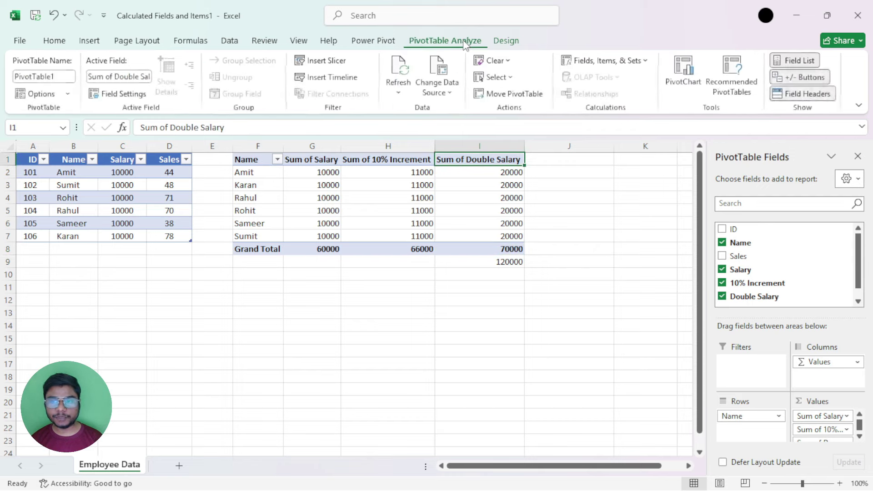
click(604, 61)
click(618, 77)
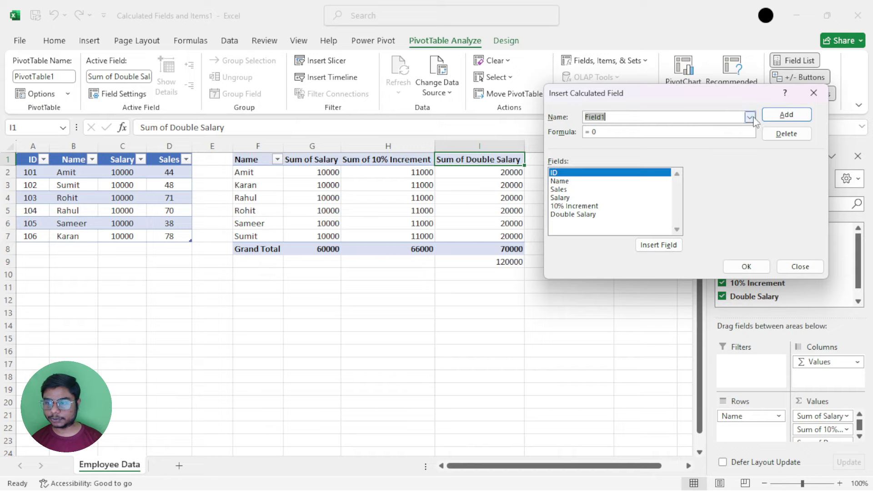
click(750, 117)
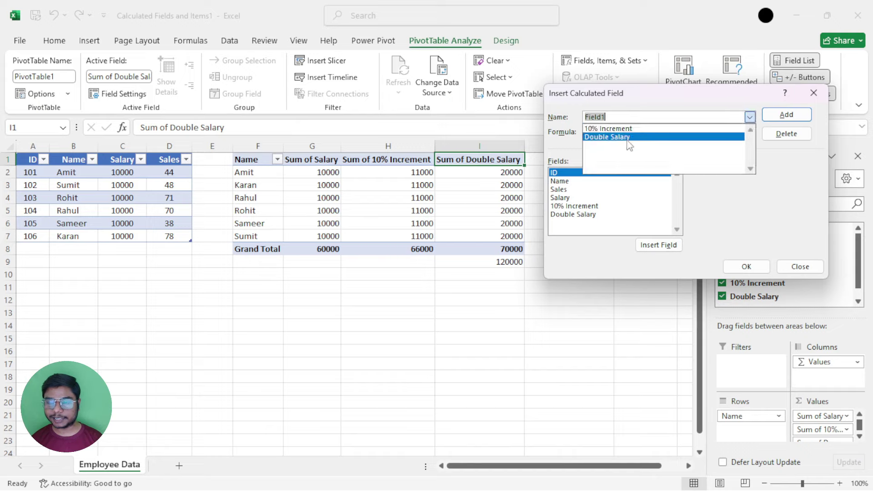
click(605, 137)
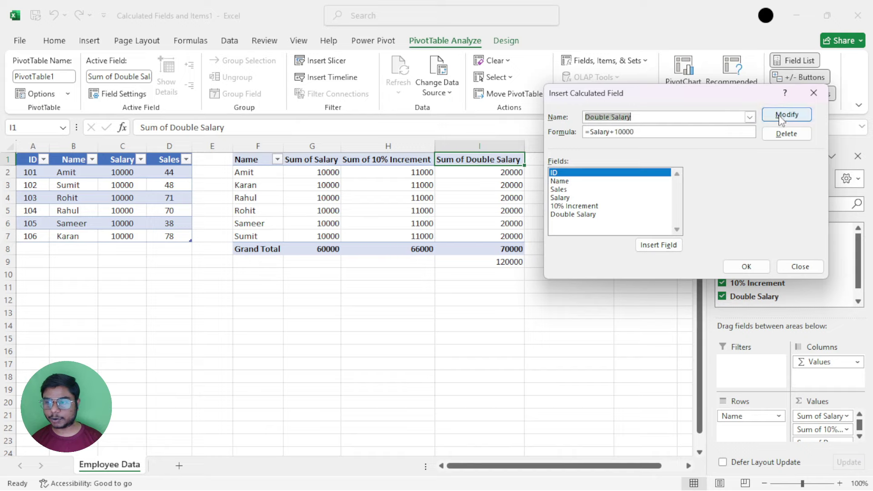
drag(651, 99, 672, 99)
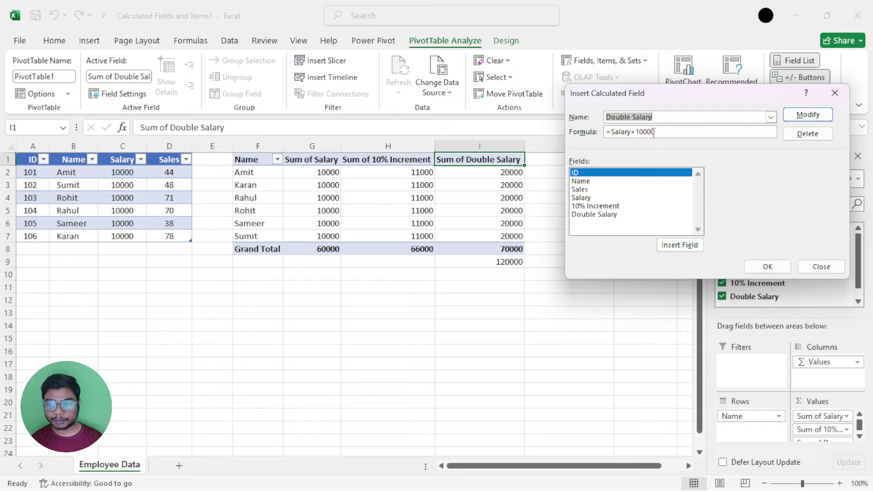
drag(636, 132, 652, 133)
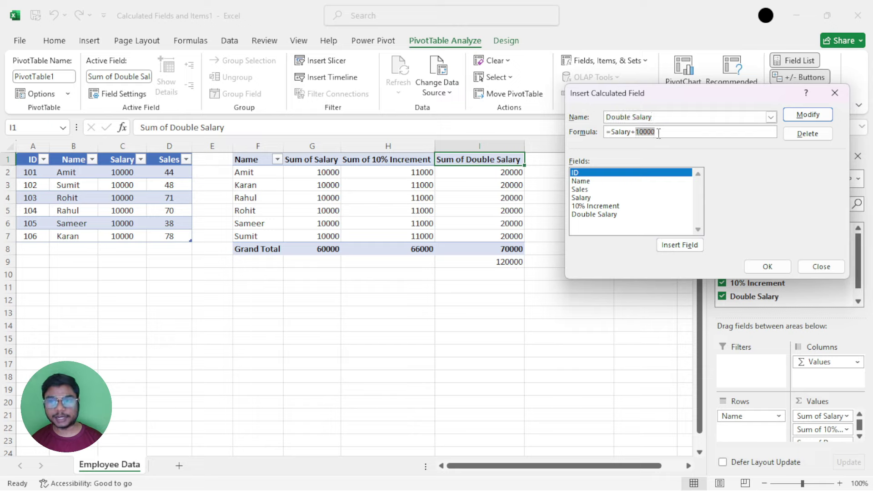
click(581, 198)
click(669, 245)
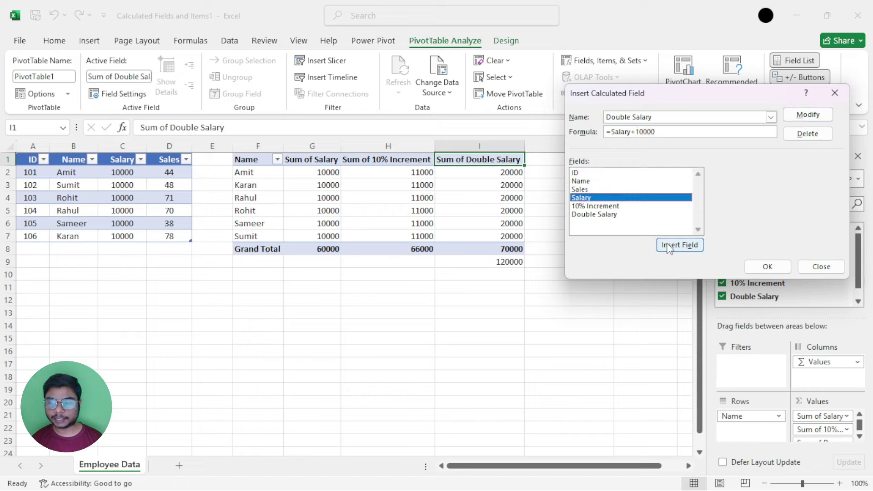
click(765, 266)
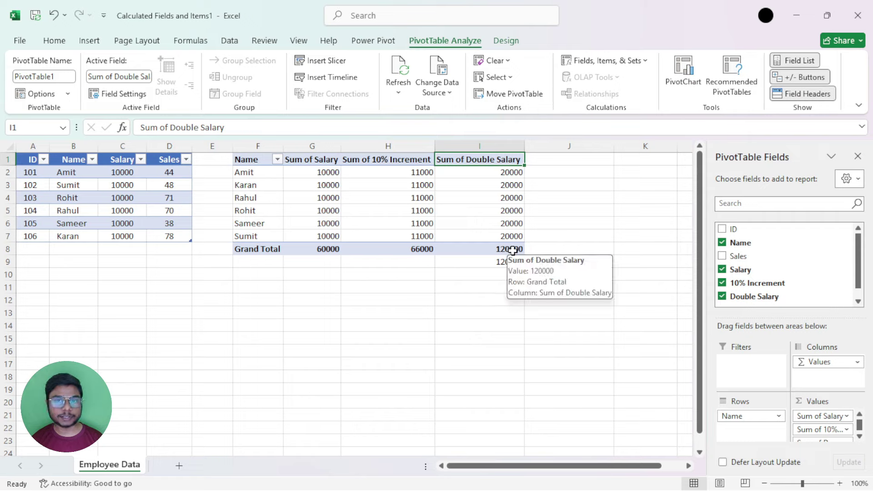
click(513, 250)
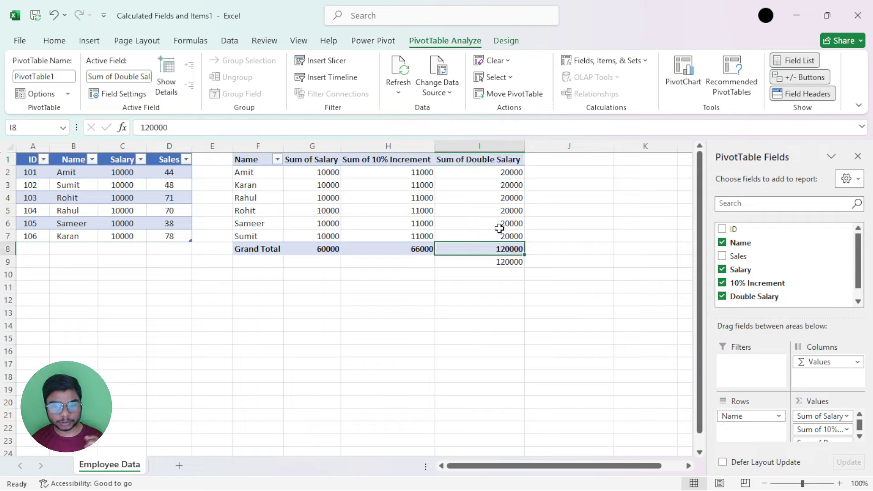
click(596, 61)
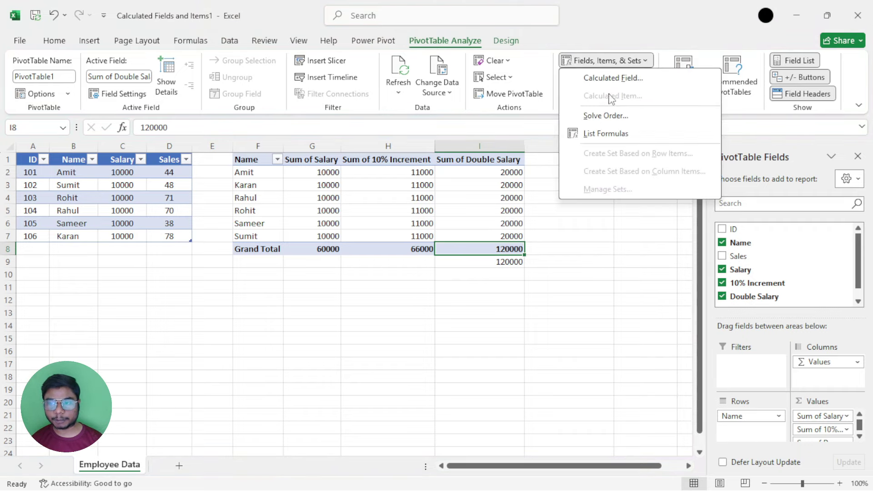
click(620, 79)
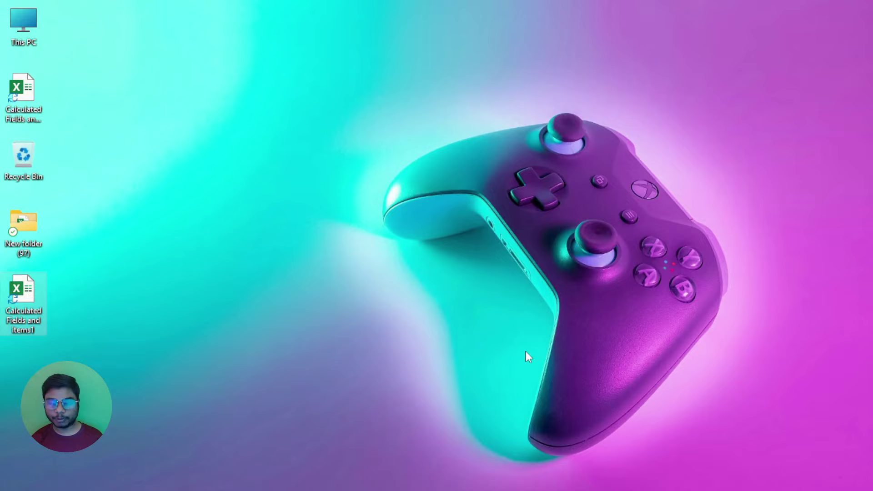
Switch to the Calculated Fields and Items workbook, select a Total Amount value in the pivot table, and open its Fields, Items & Sets options.
click(574, 413)
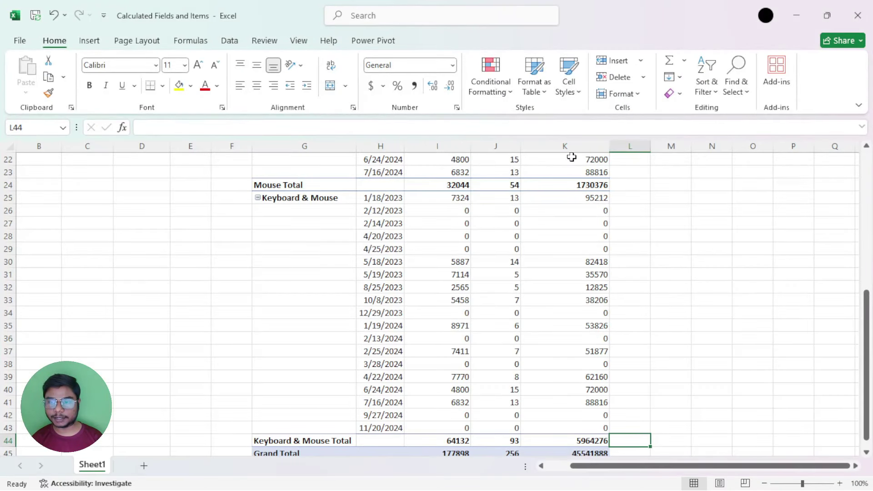
click(574, 172)
scroll(574, 171, up, 2)
click(459, 42)
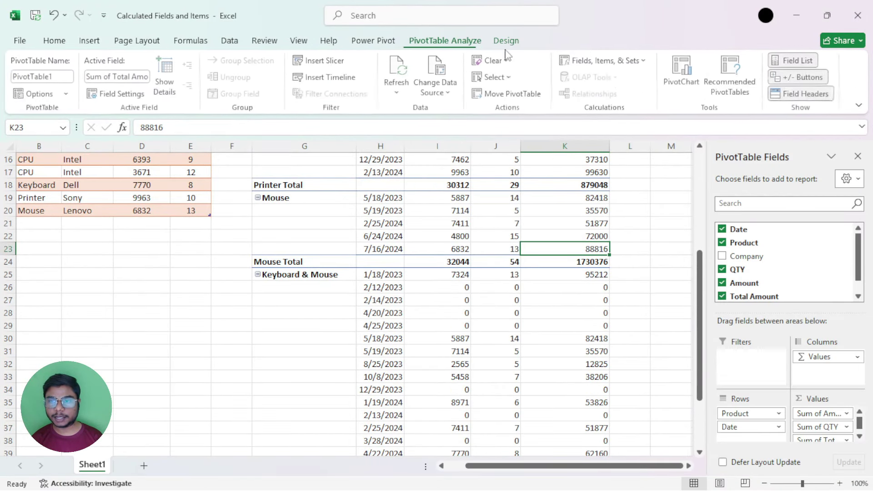
click(634, 62)
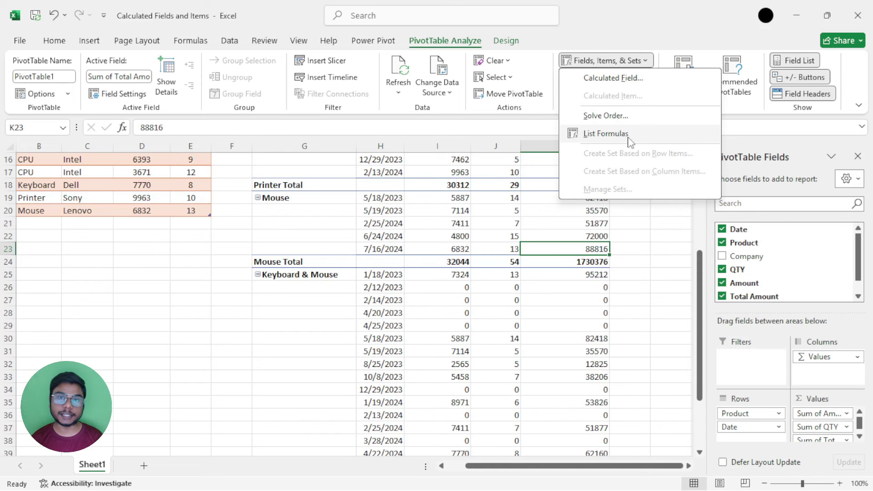
scroll(568, 191, up, 5)
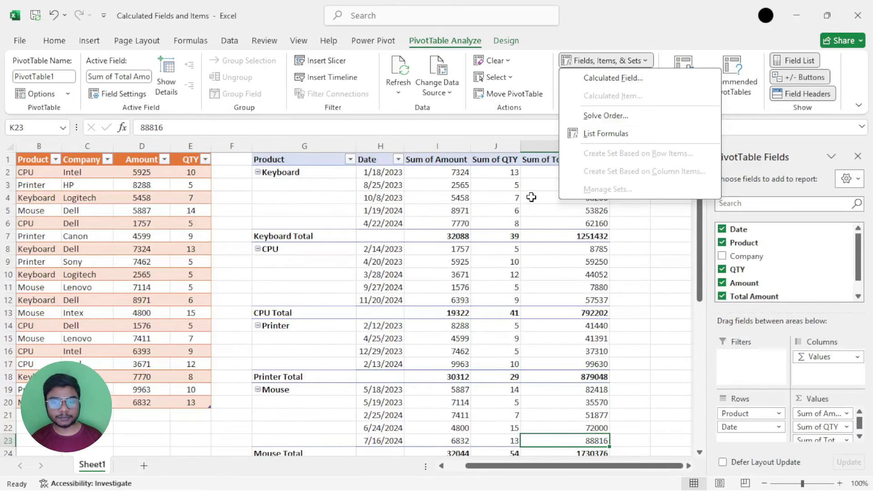